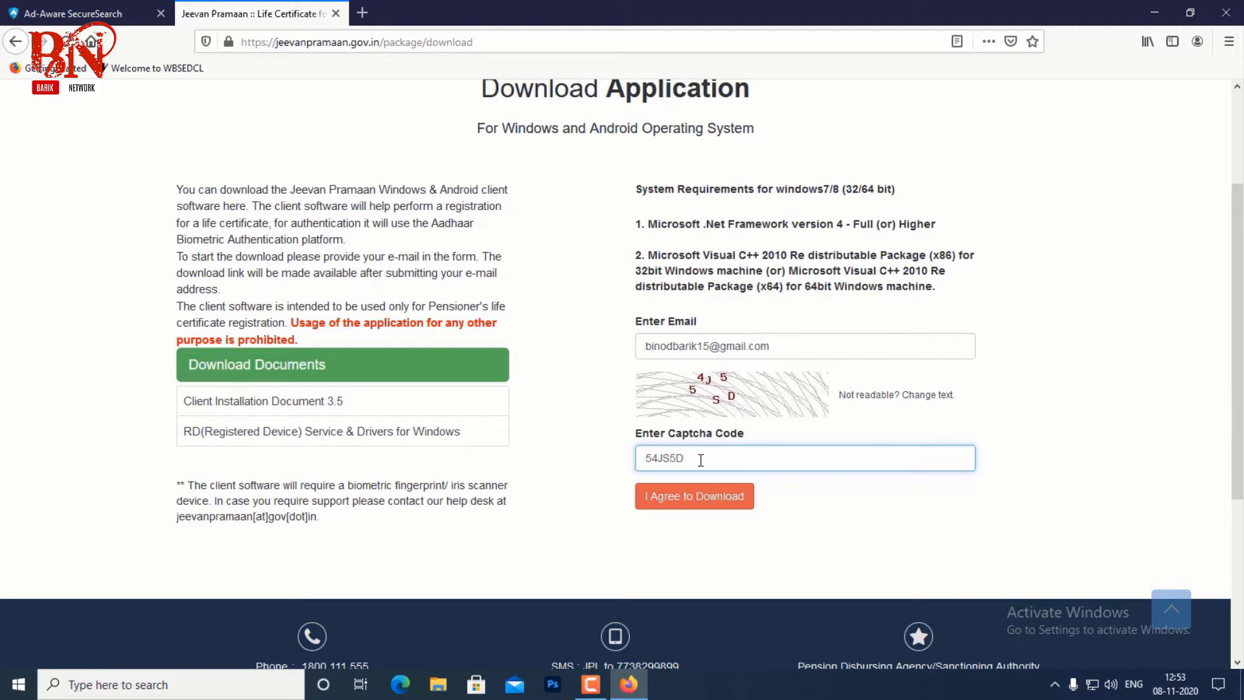
- Submit the e-mail and captcha to request the installer download
left_click(693, 500)
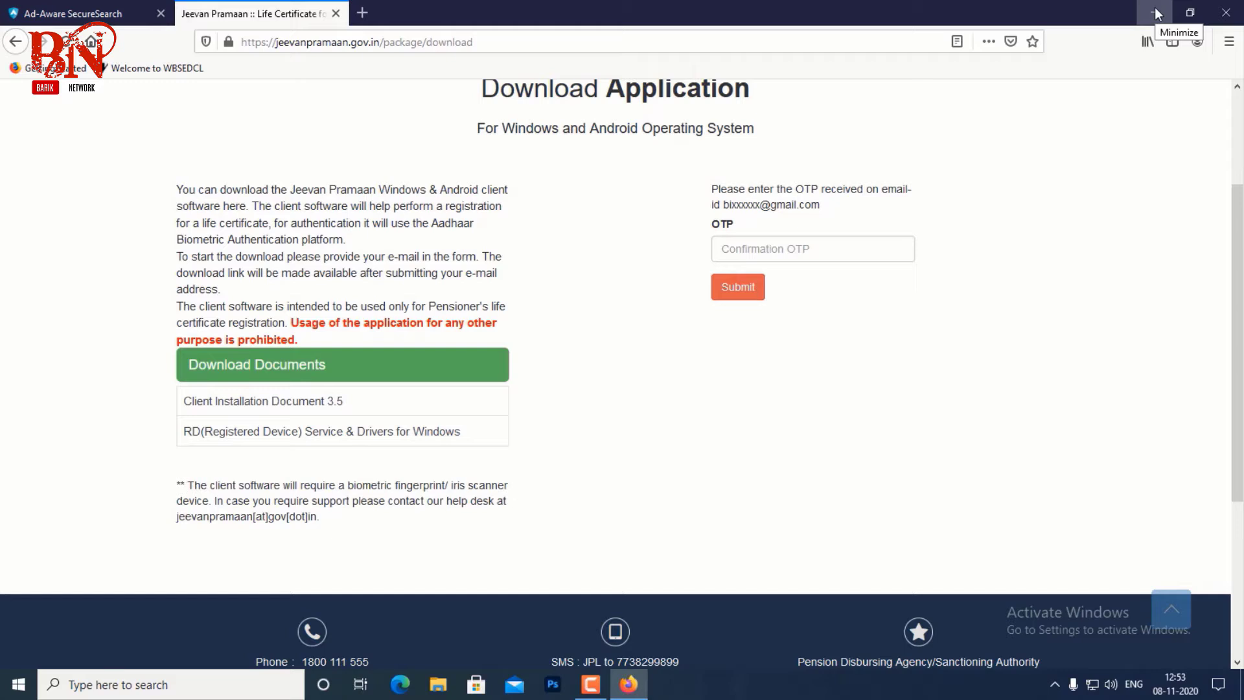
- Enter and submit the one-time password sent to the registered e-mail
left_click(754, 250)
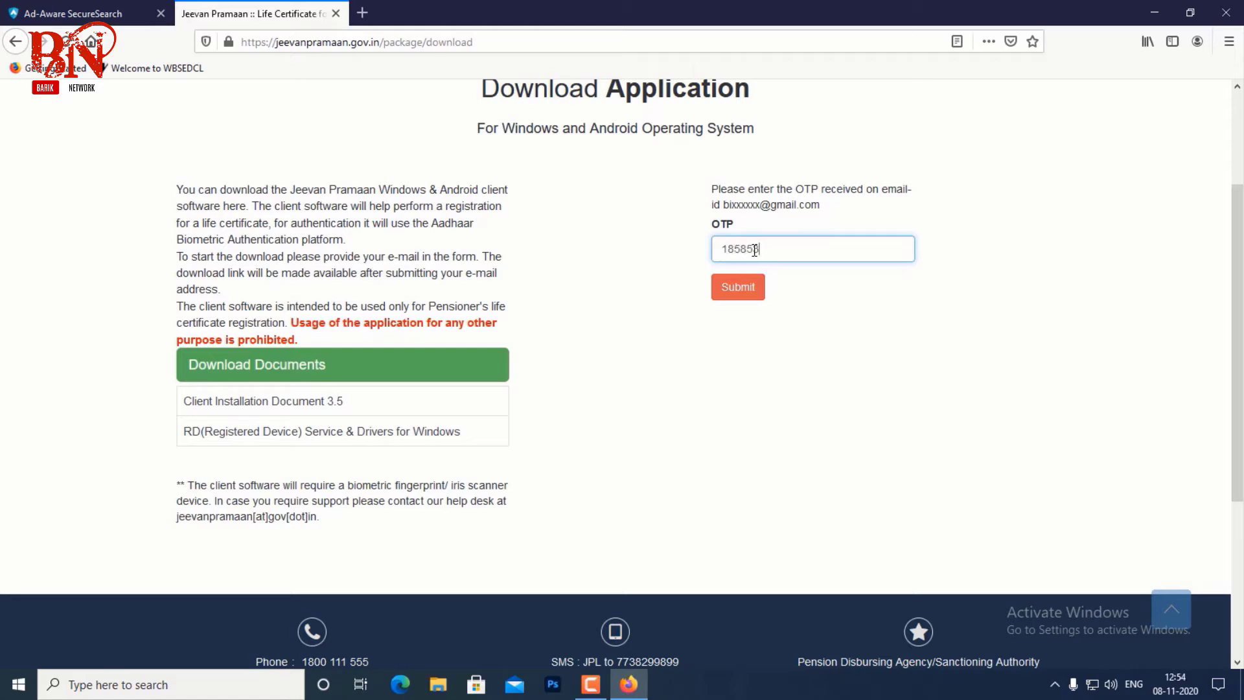
left_click(734, 293)
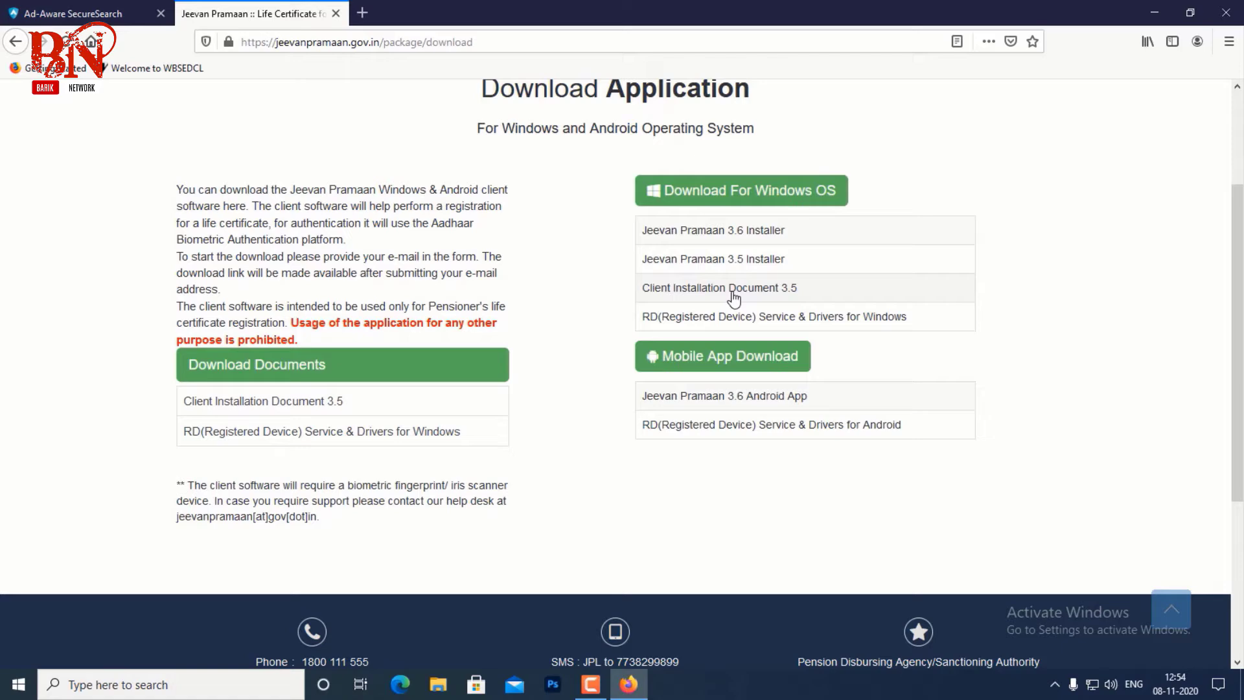
- Request the Windows installer link and follow it from the Download link e-mail in Gmail
left_click(718, 191)
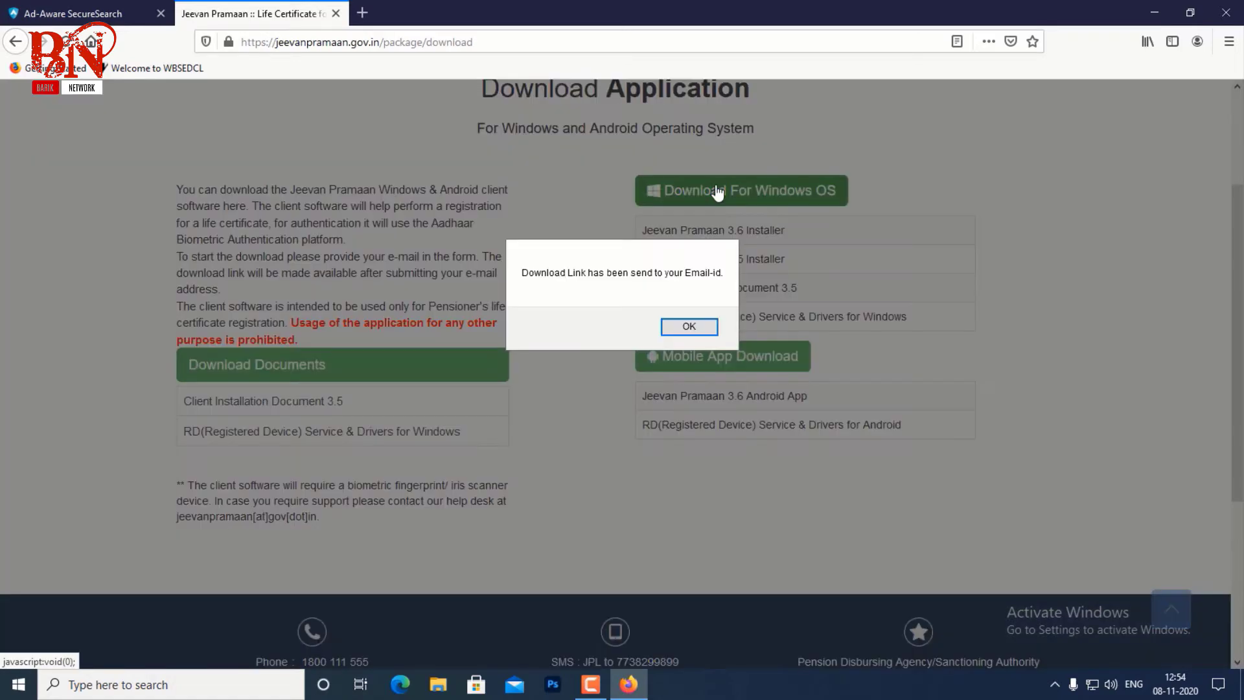
left_click(687, 327)
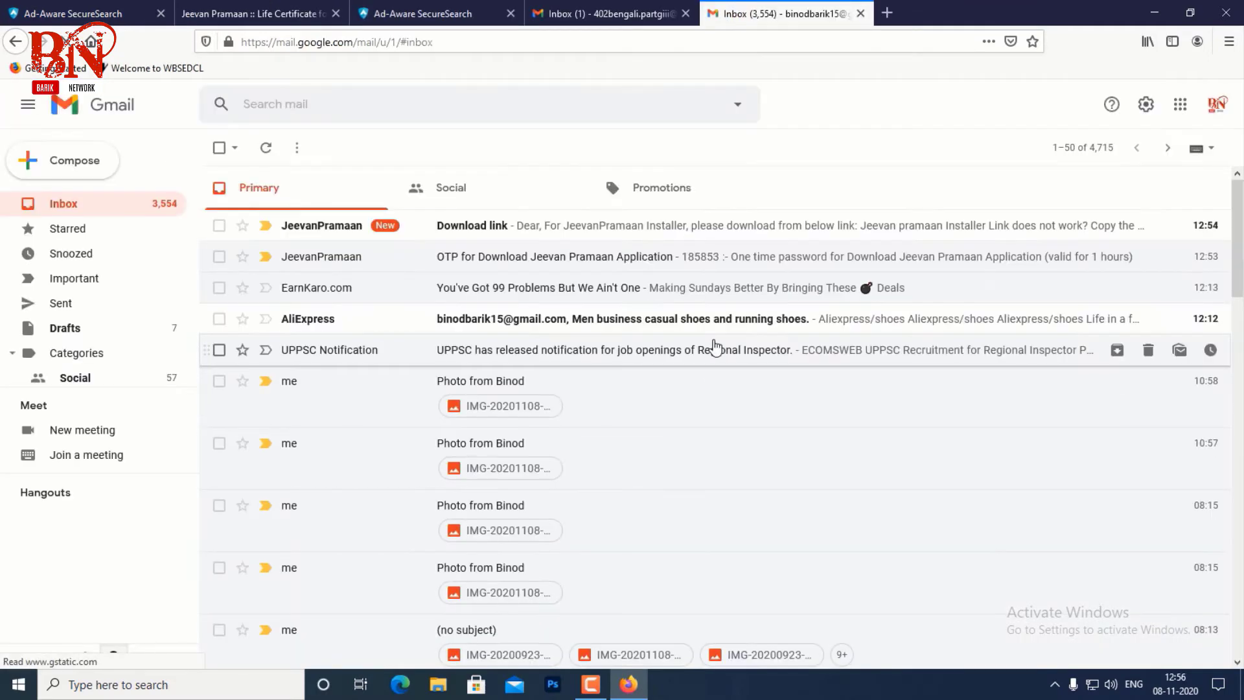
left_click(602, 234)
left_click(355, 352)
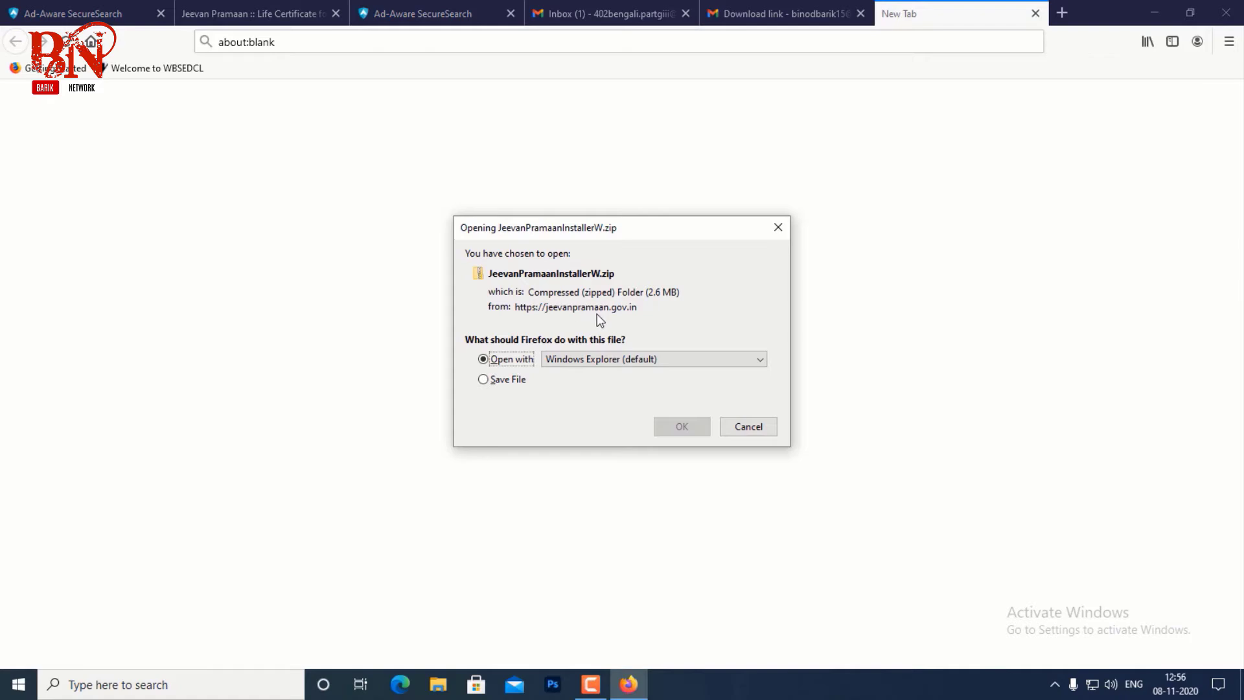
- Save JeevanPramaanInstallerW.zip (2.6 MB) to disk, then minimize Firefox to show the desktop
left_click(484, 381)
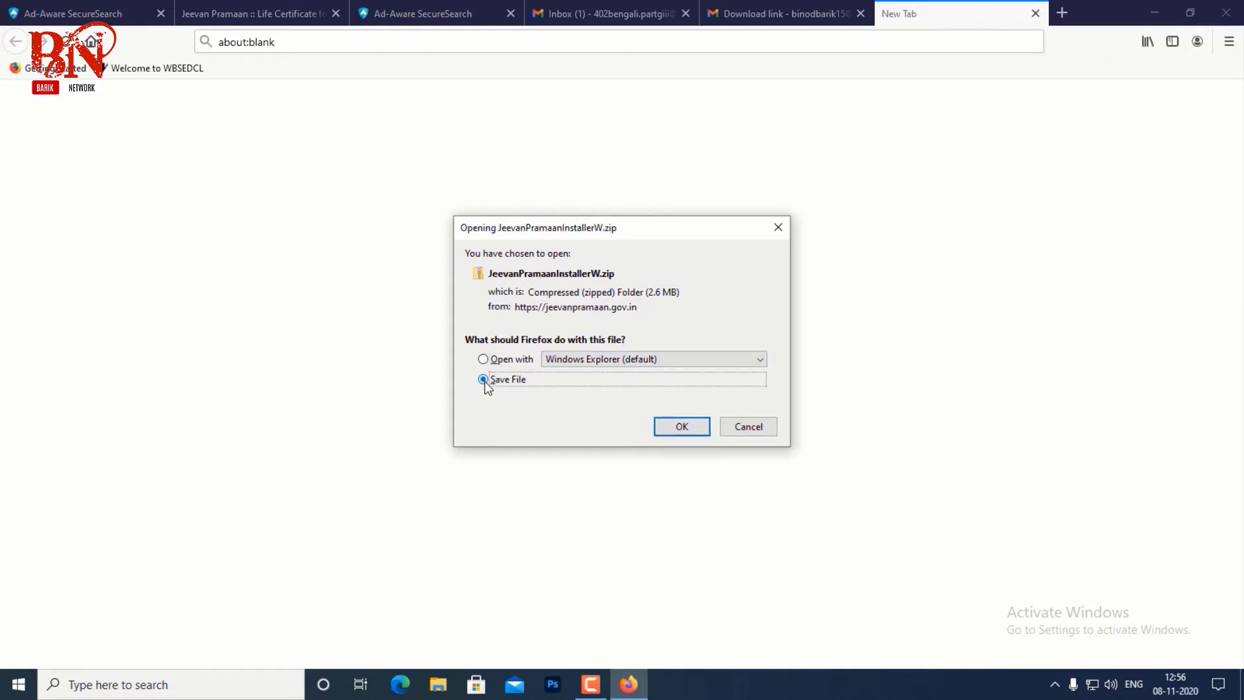
left_click(674, 429)
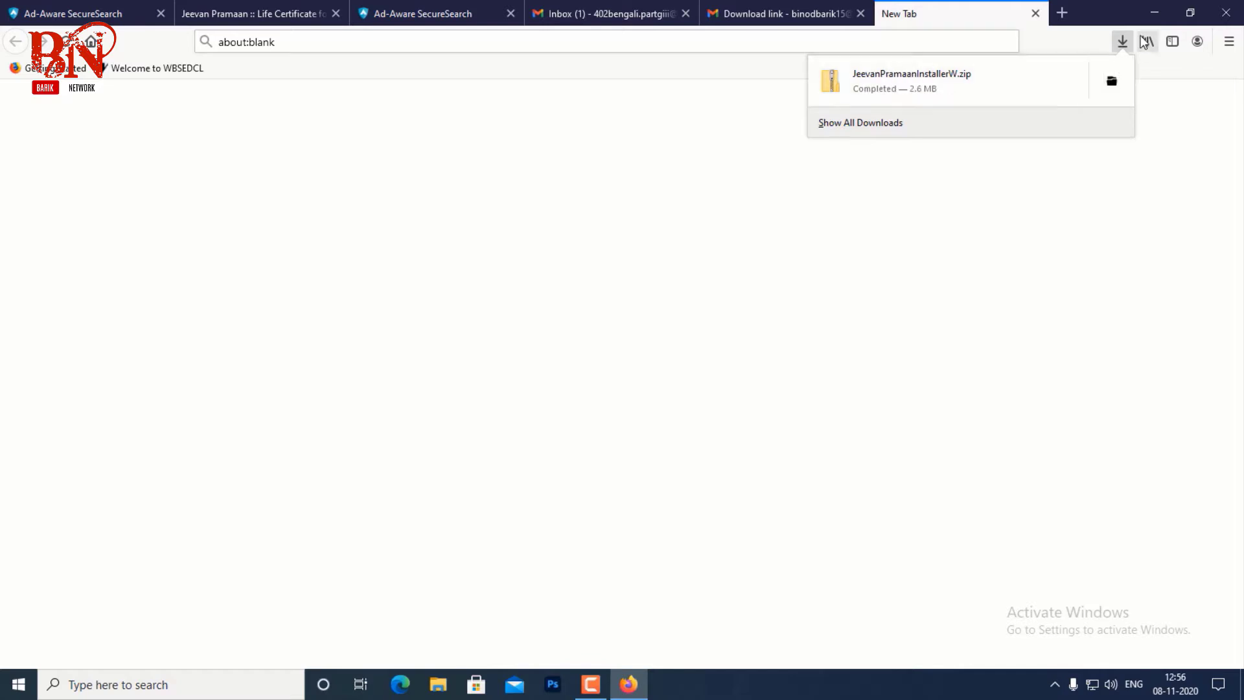
left_click(915, 85)
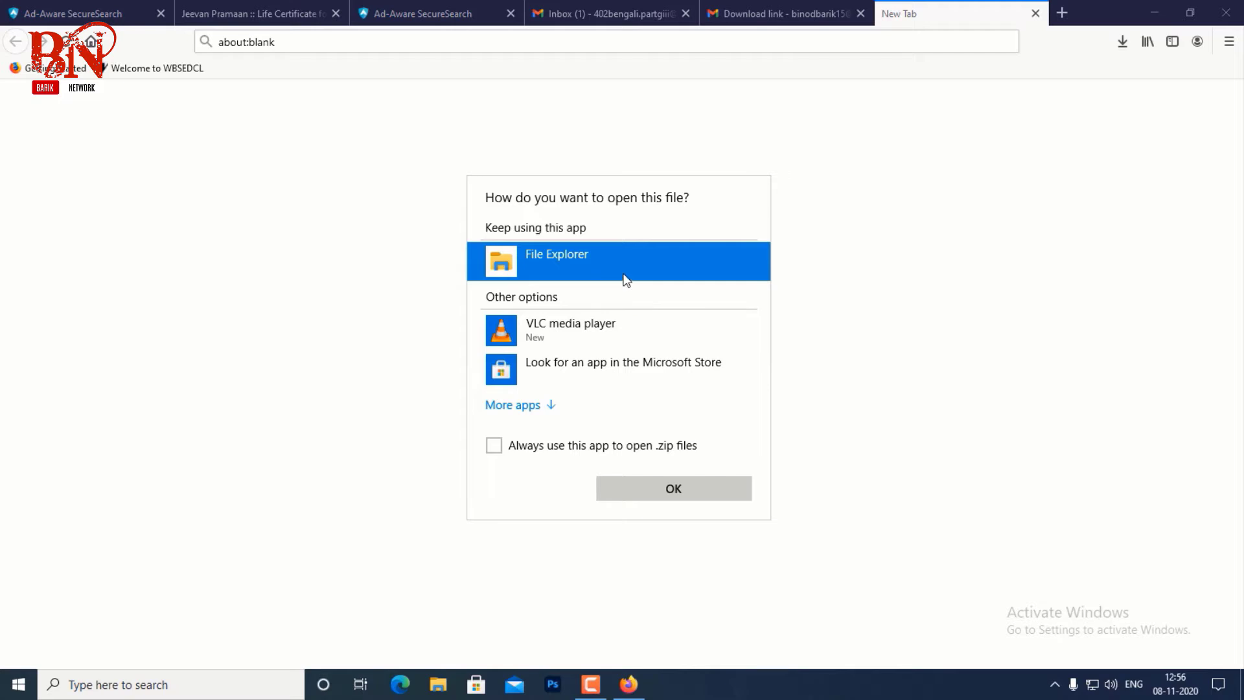
left_click(652, 492)
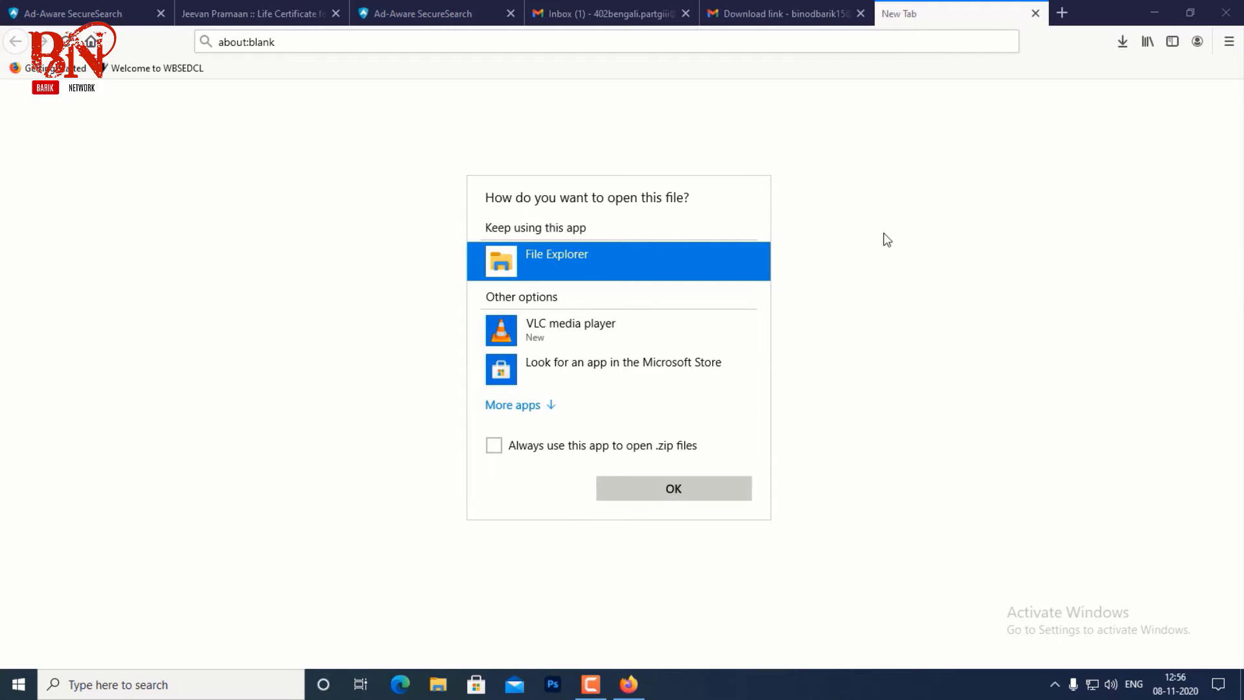
left_click(1156, 10)
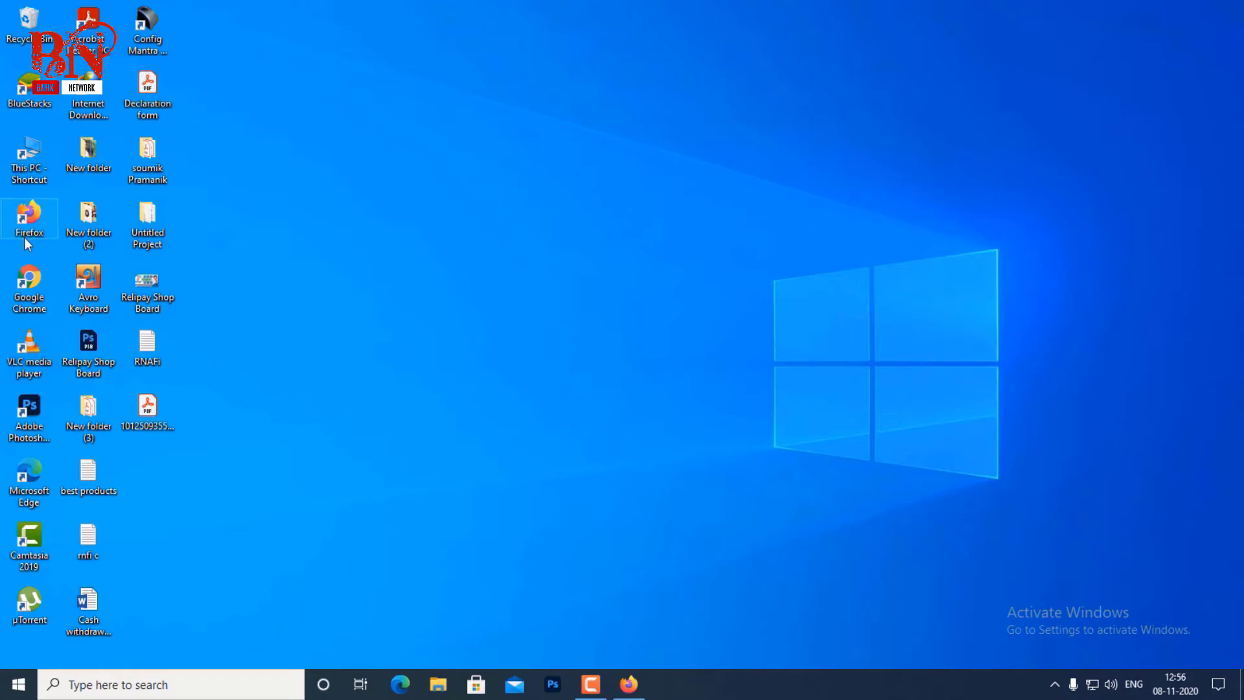
- Cut JeevanPramaanInstallerW.zip from Downloads and paste it onto the desktop
double_click(37, 177)
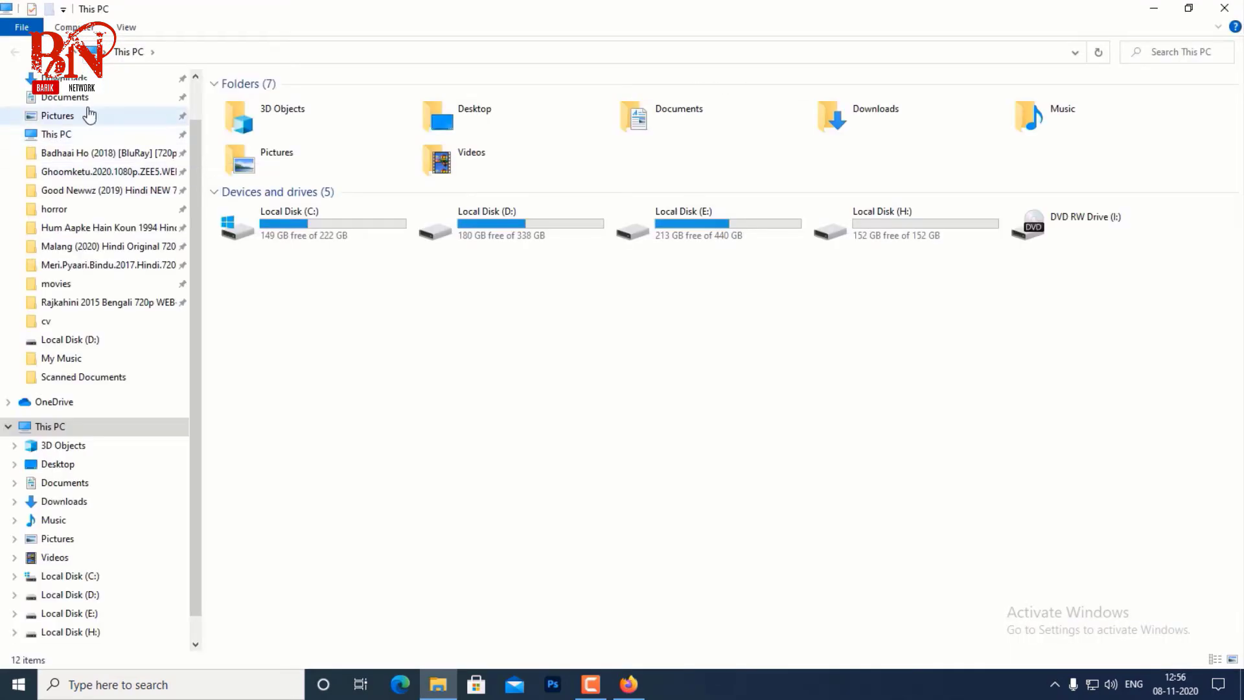
left_click(77, 79)
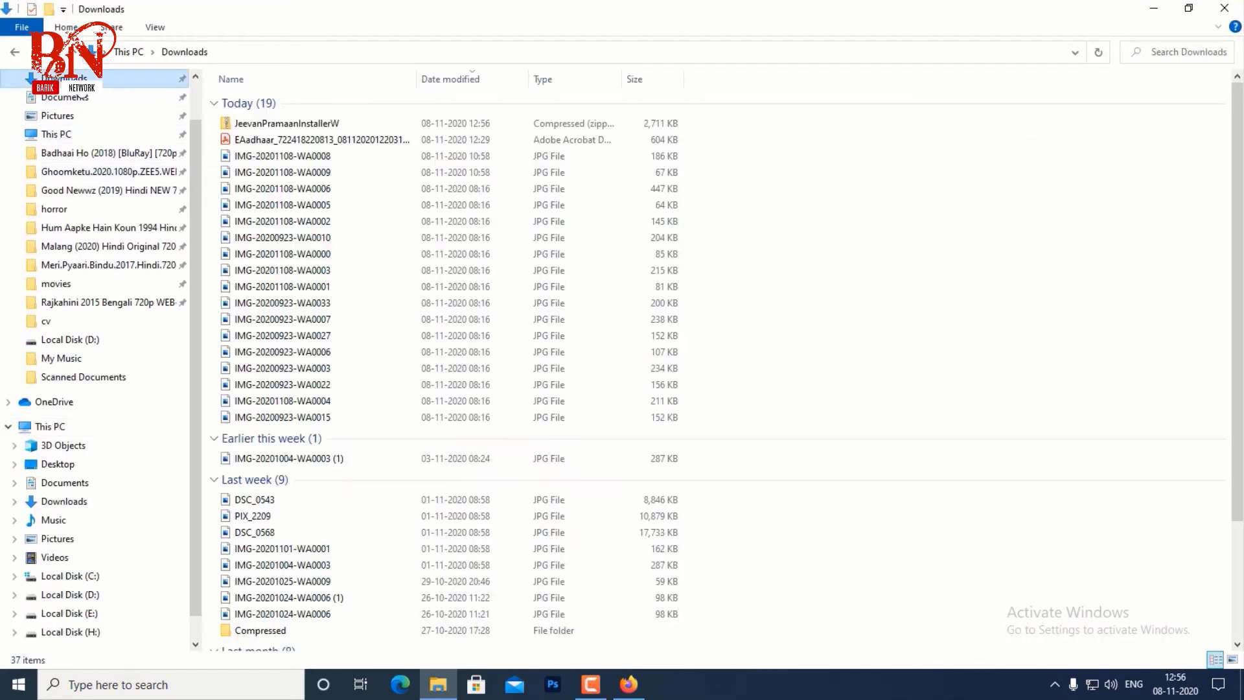
right_click(327, 123)
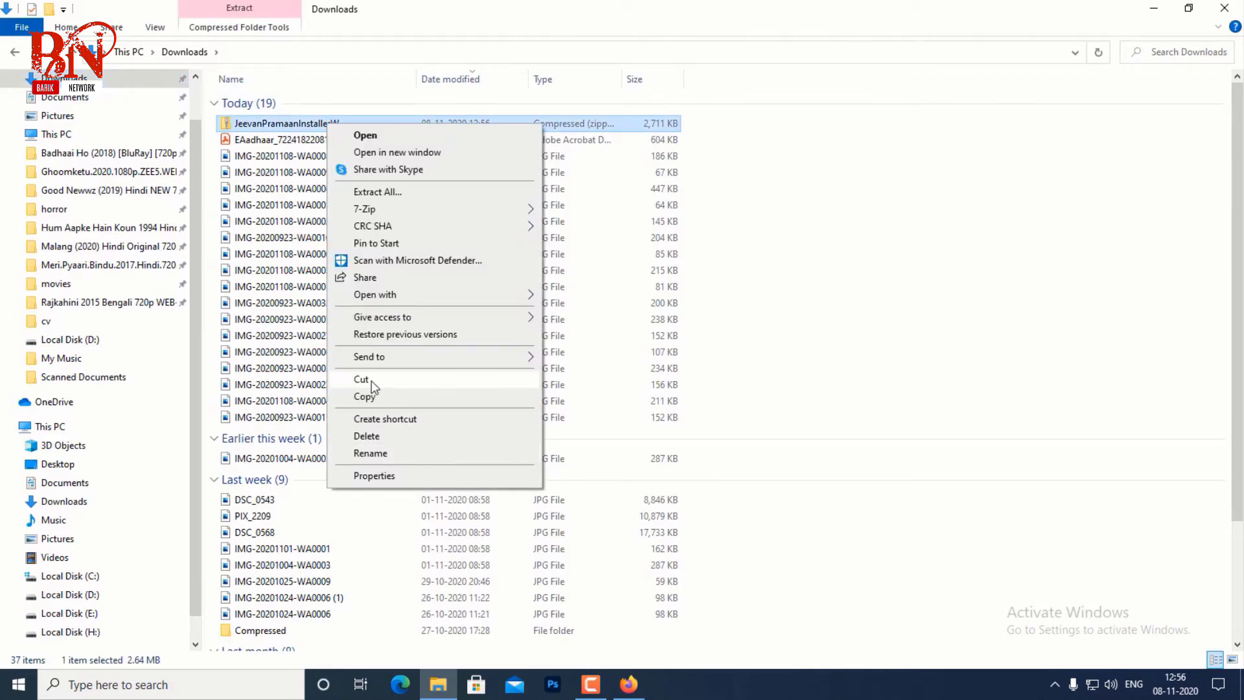
left_click(372, 380)
left_click(1225, 7)
right_click(711, 164)
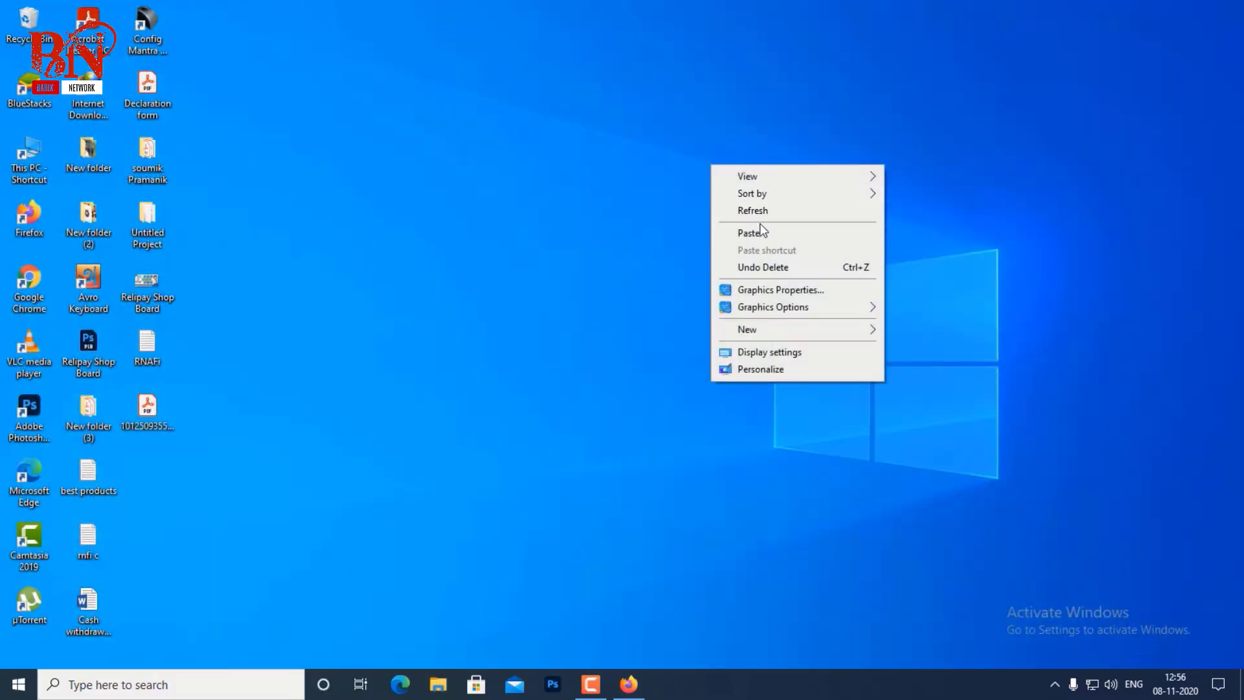
left_click(756, 233)
- Reposition the zip icon on the desktop and check its properties
left_click_drag(706, 169, 672, 251)
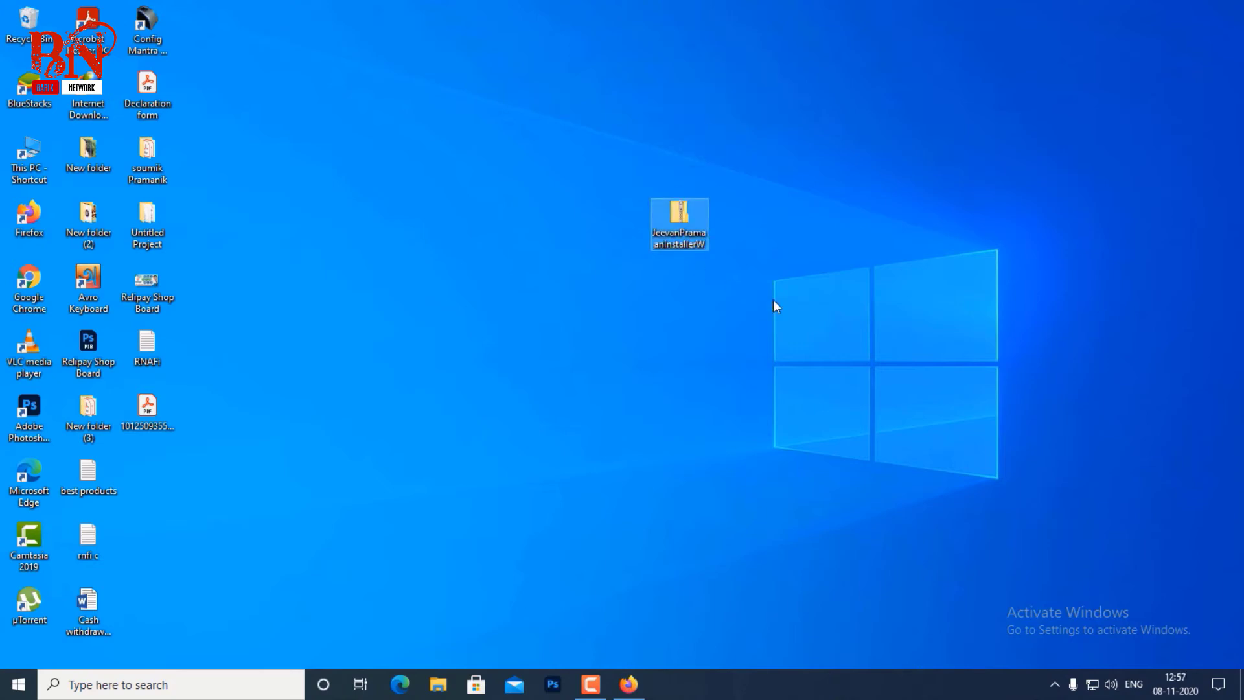
right_click(694, 219)
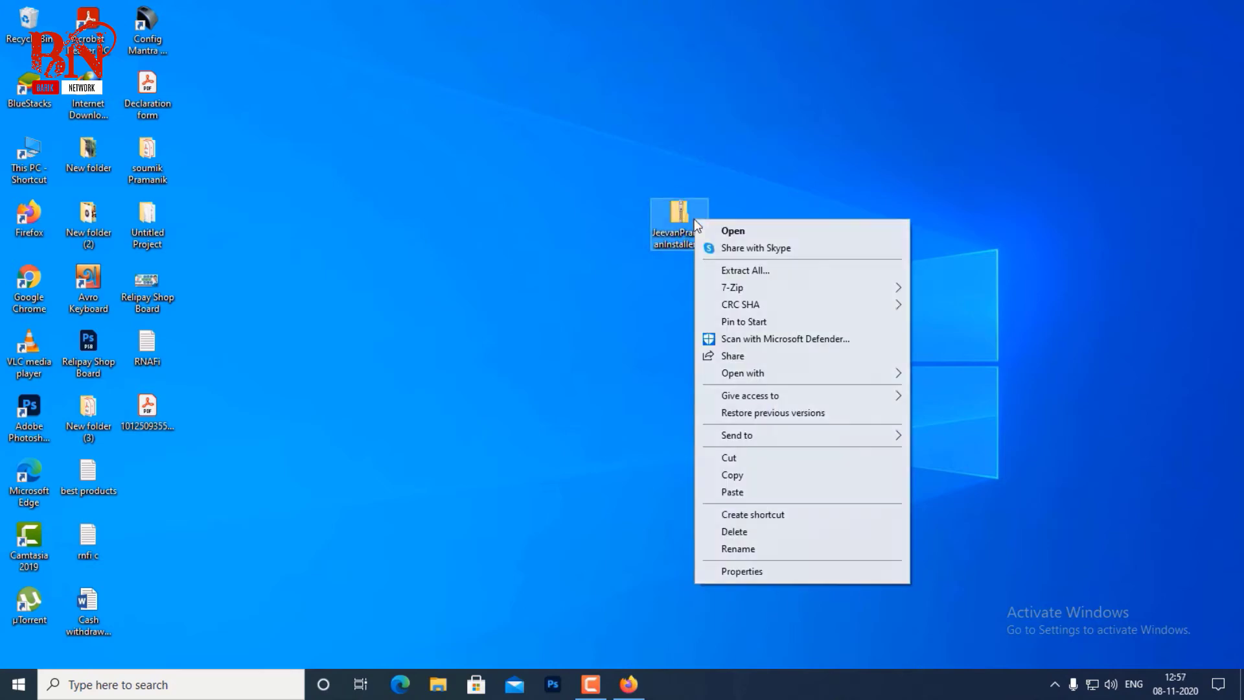
left_click(730, 571)
left_click(969, 231)
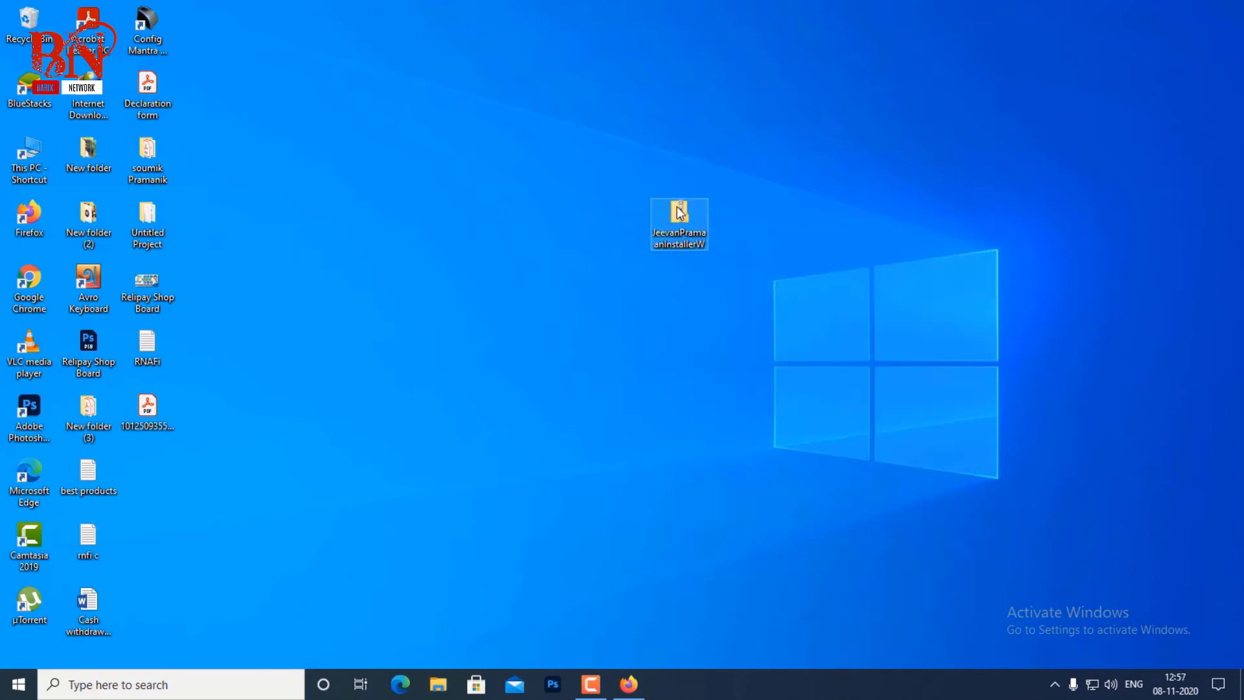
right_click(676, 206)
- Extract the zip with 7-Zip to the desktop and open the JeevanPramaanInstallerW folder
mouse_move(756, 274)
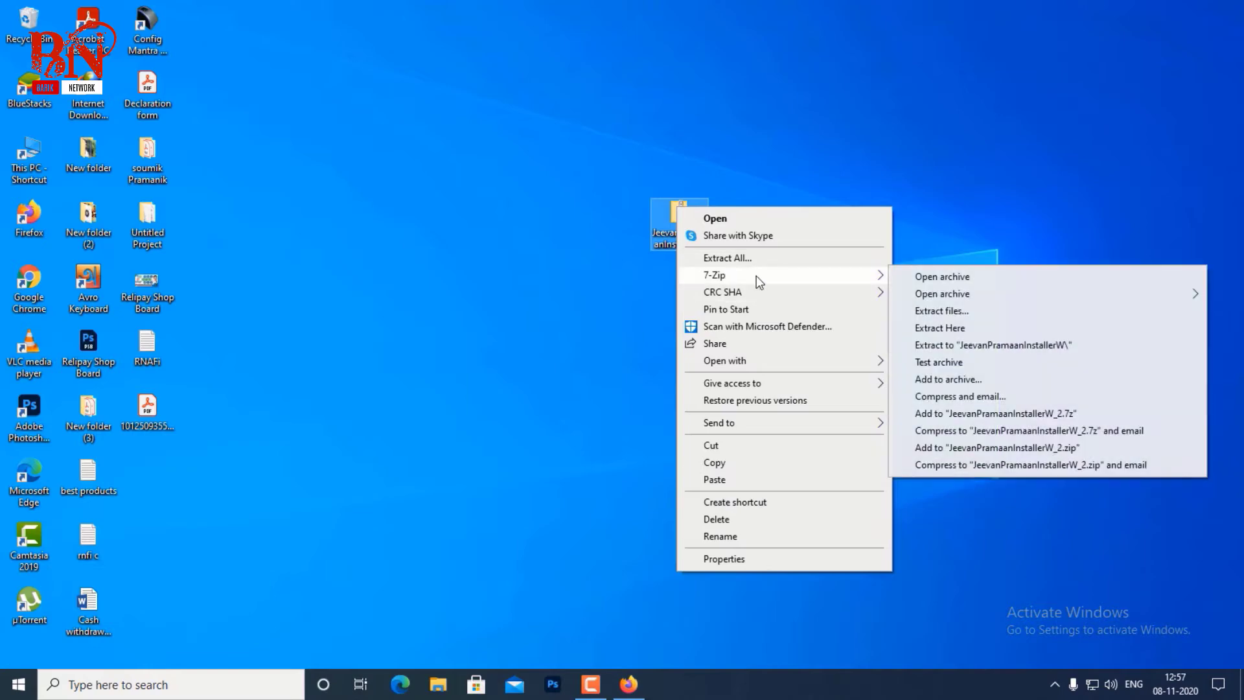
left_click(929, 311)
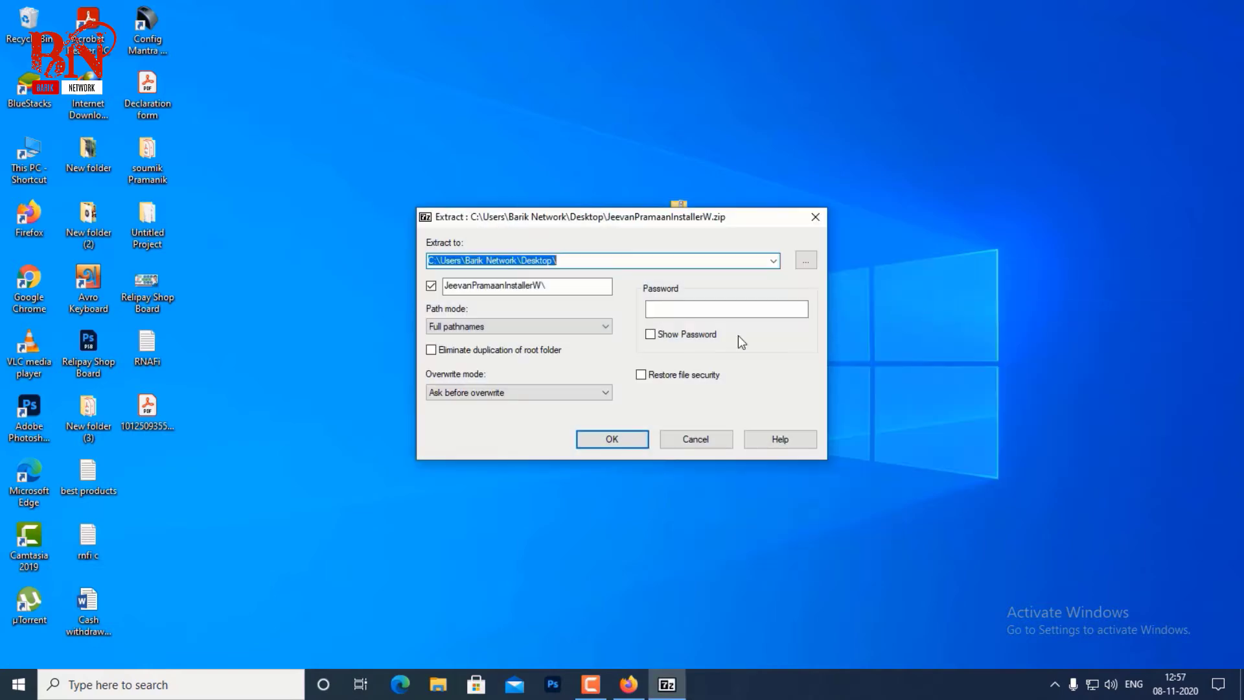
left_click(610, 439)
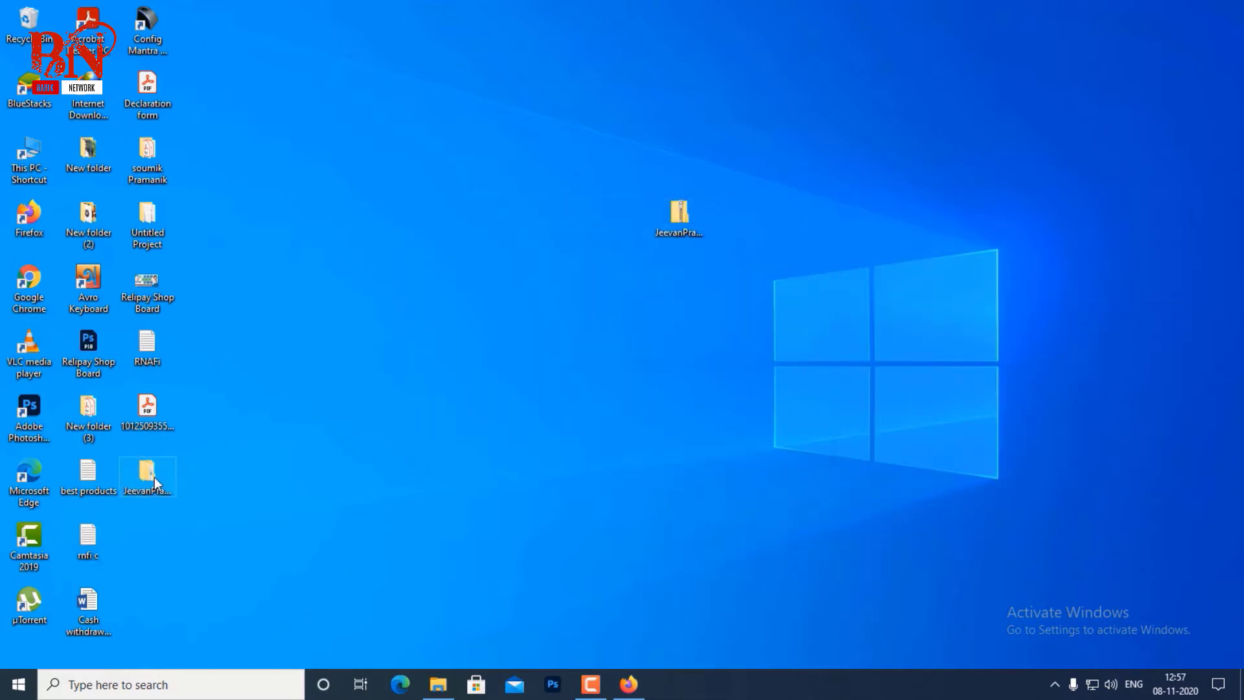
key("Return")
double_click(290, 101)
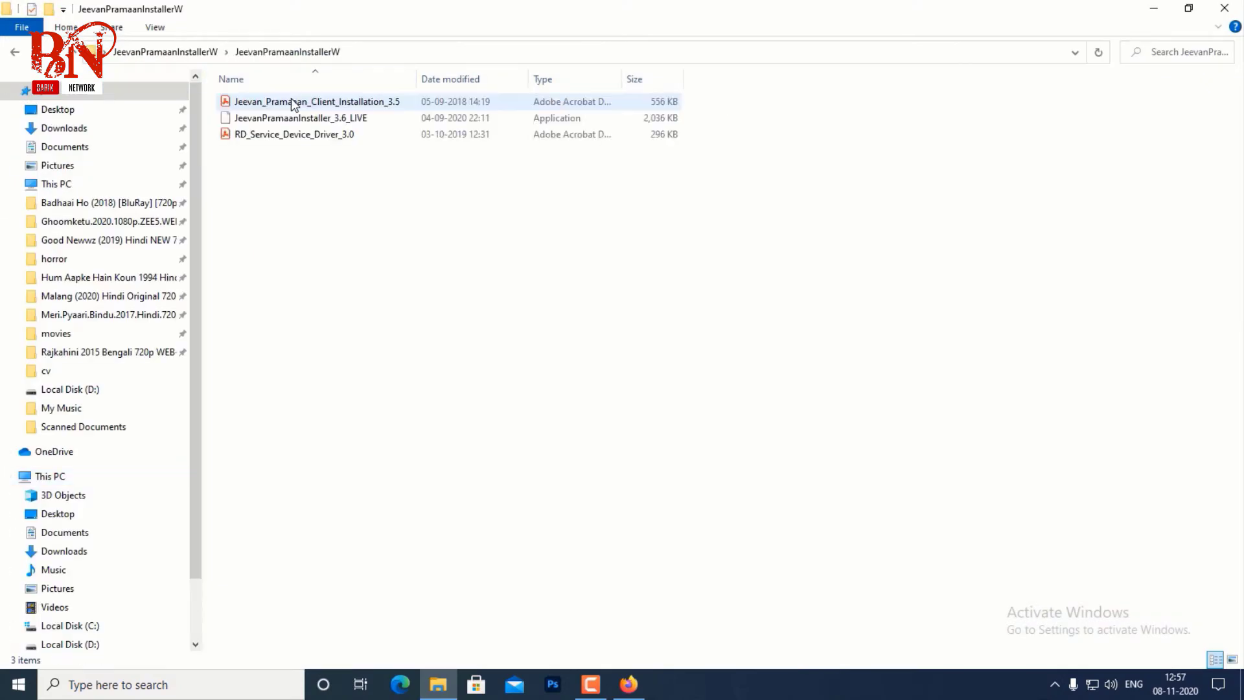
- Run JeevanPramaanInstaller_3.6_LIVE with default components and location C:\Program Files (x86)\Jeevan Pramaan
left_click(328, 123)
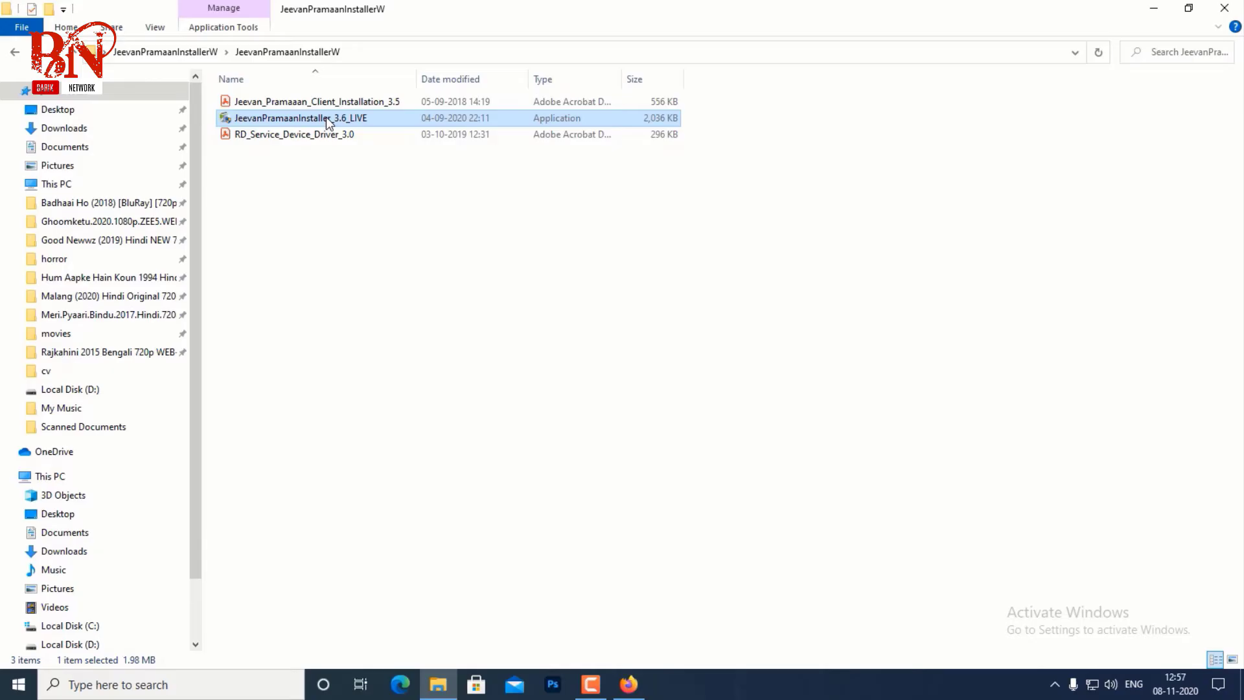
double_click(325, 117)
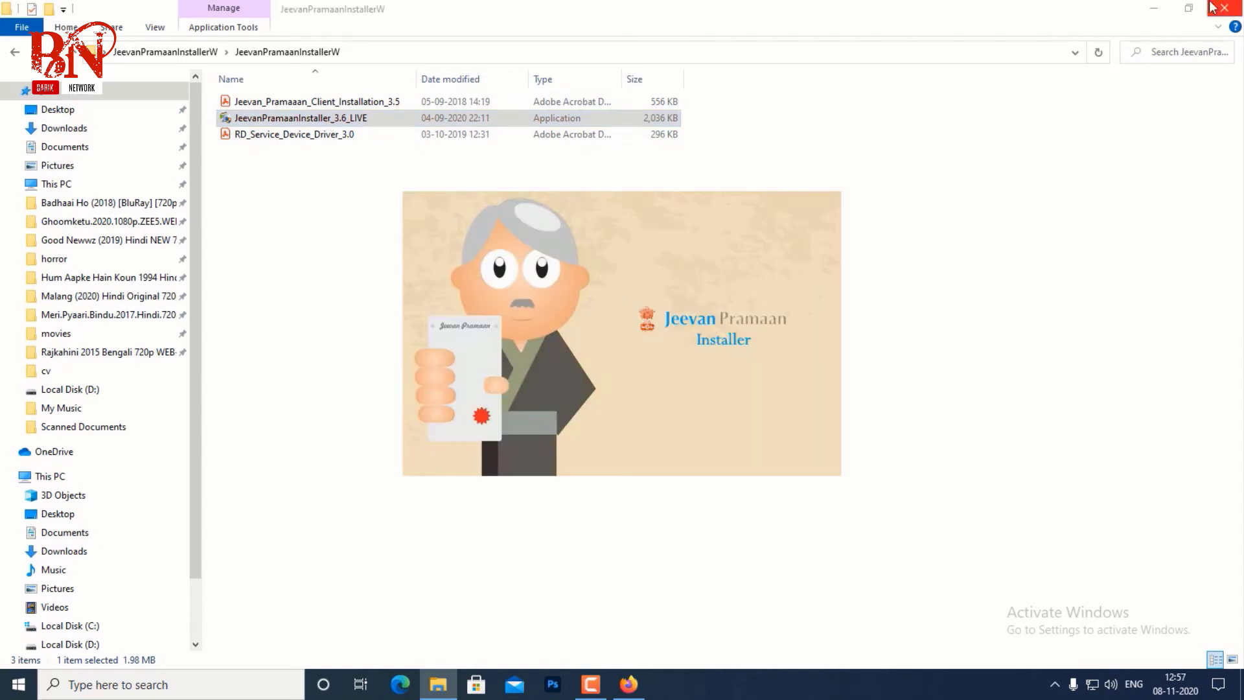
left_click(1153, 7)
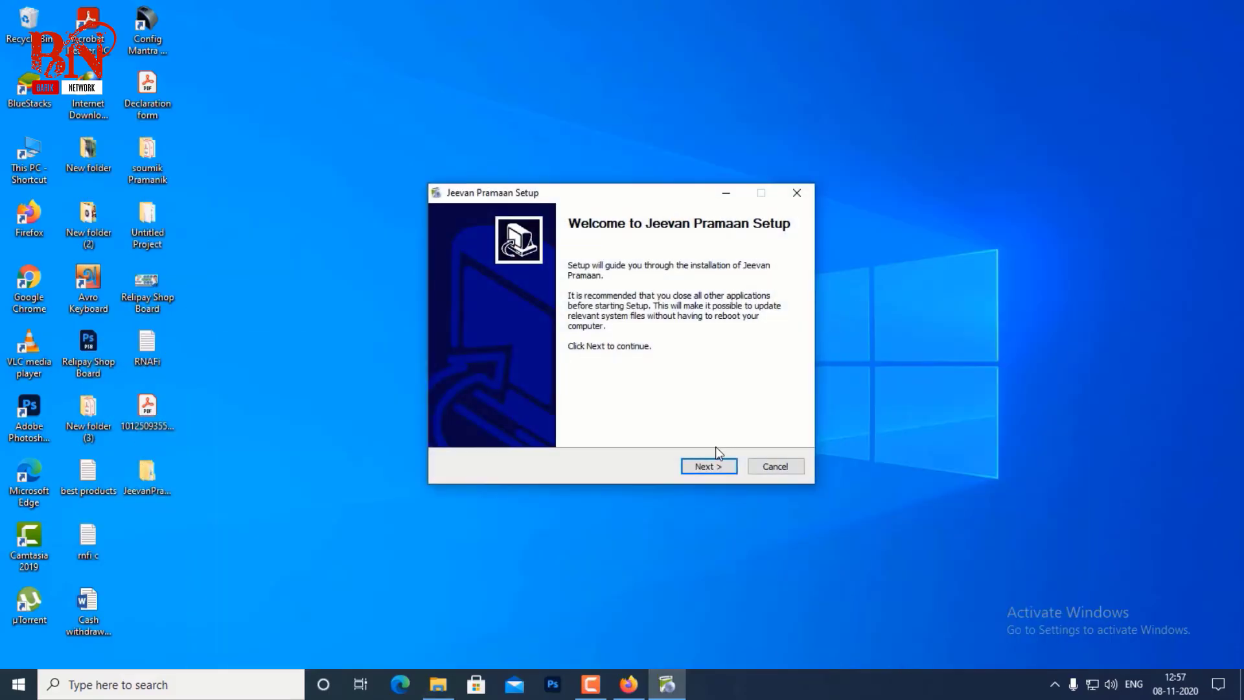
left_click(705, 469)
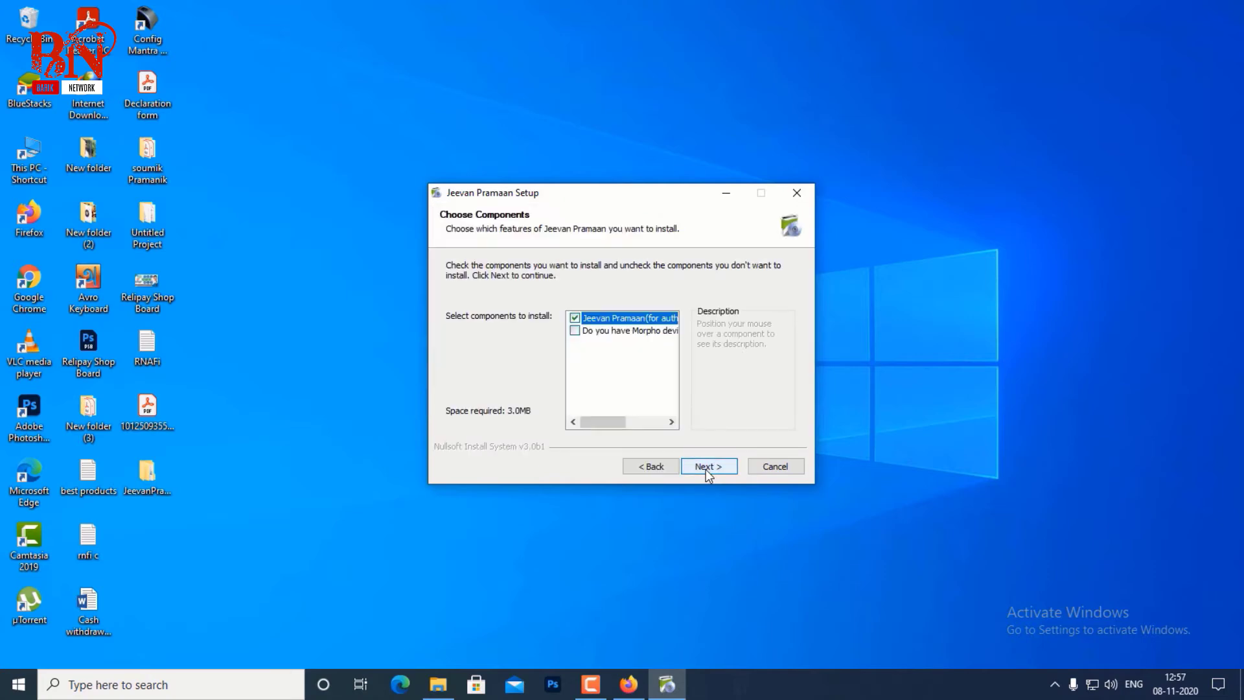
left_click(613, 334)
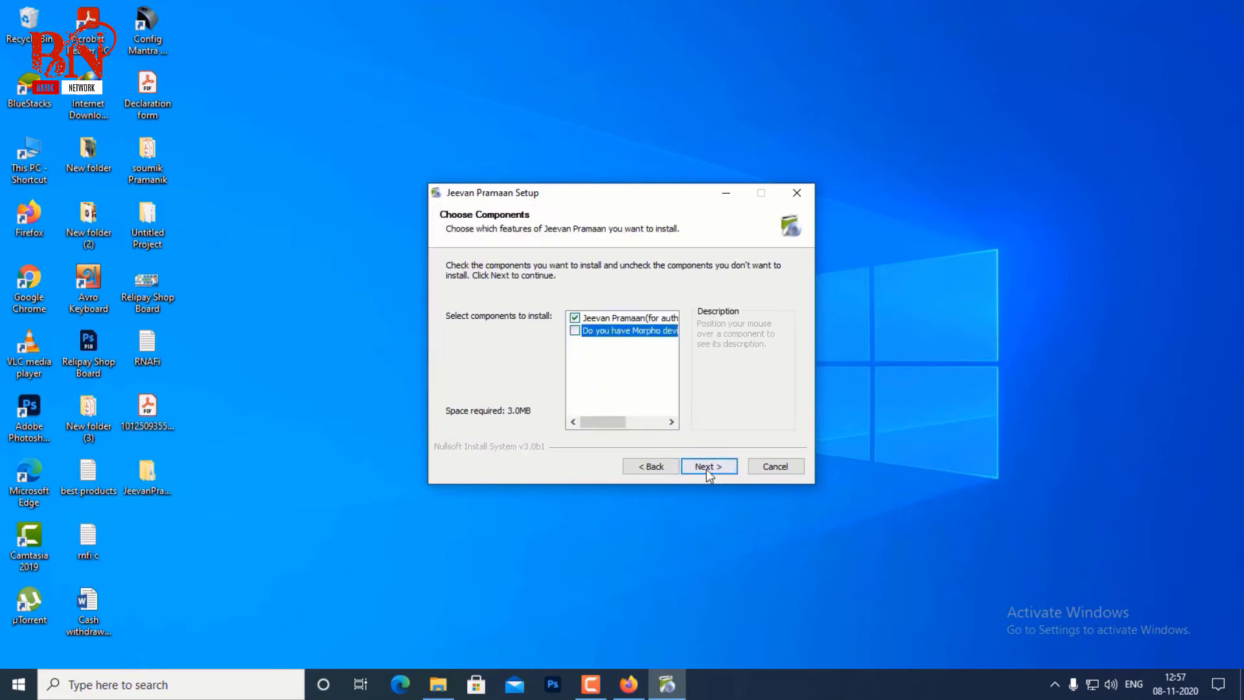
left_click(707, 469)
left_click(710, 469)
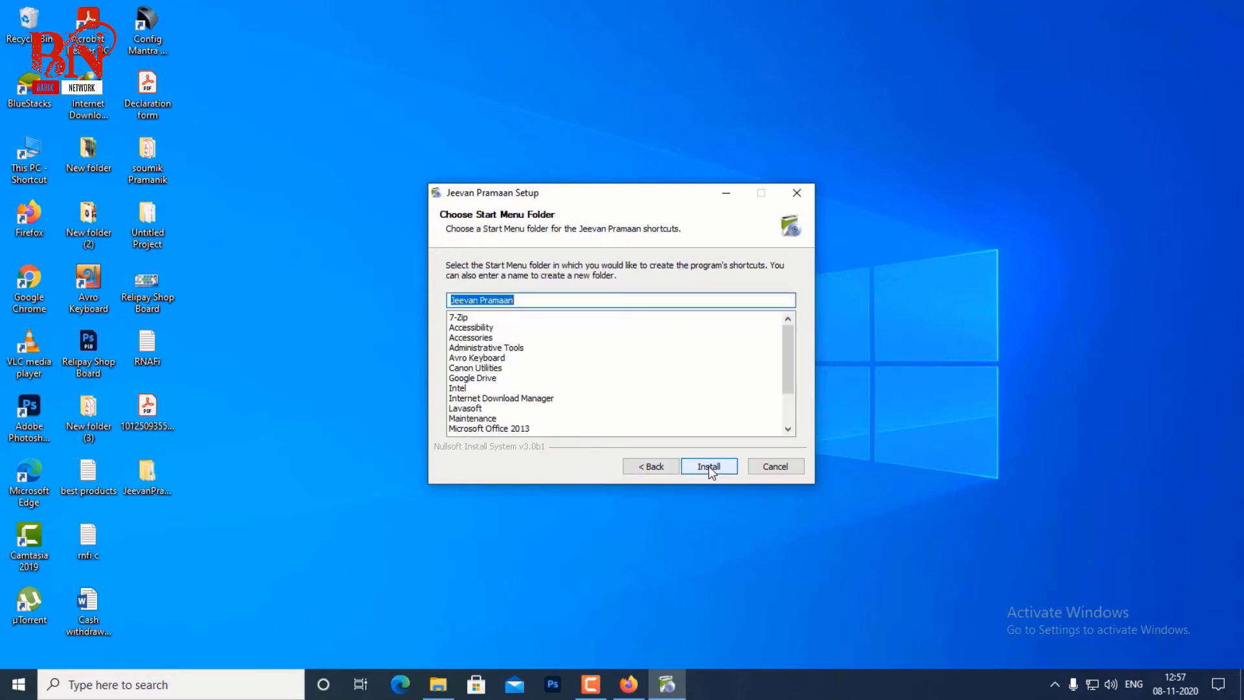
left_click(709, 467)
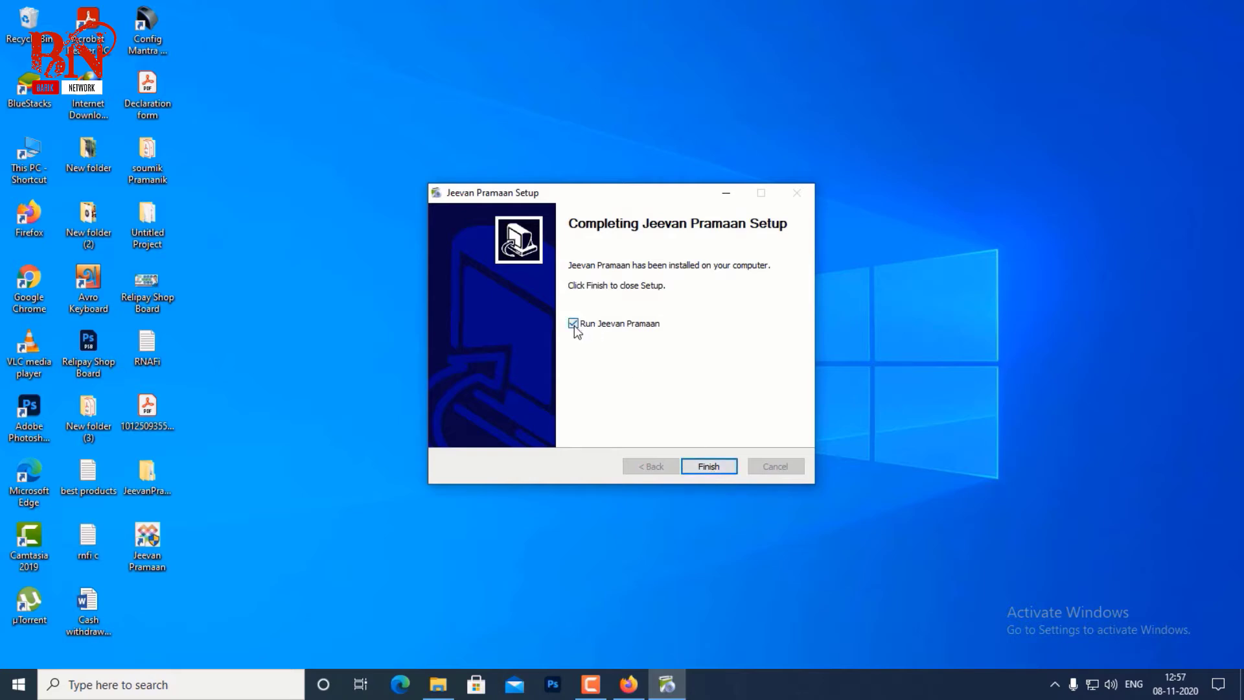
left_click(707, 467)
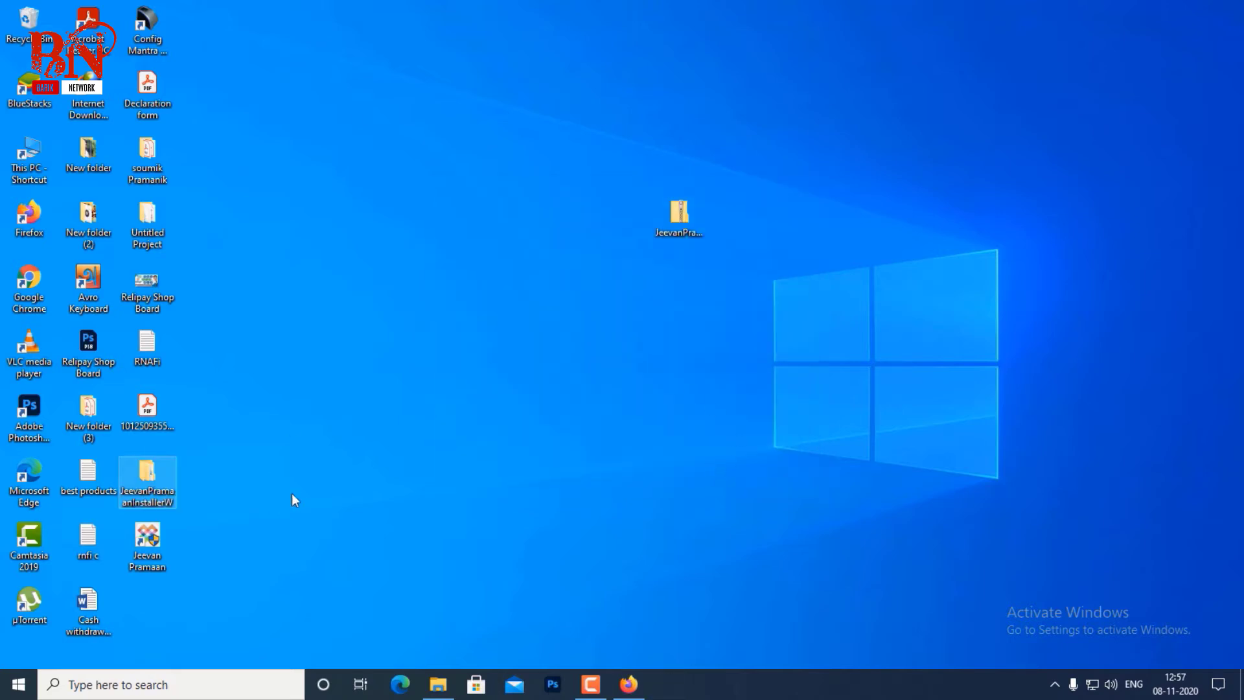
- Launch Jeevan Pramaan and enter the operator's Aadhaar number, mobile number and corrected e-mail
double_click(154, 558)
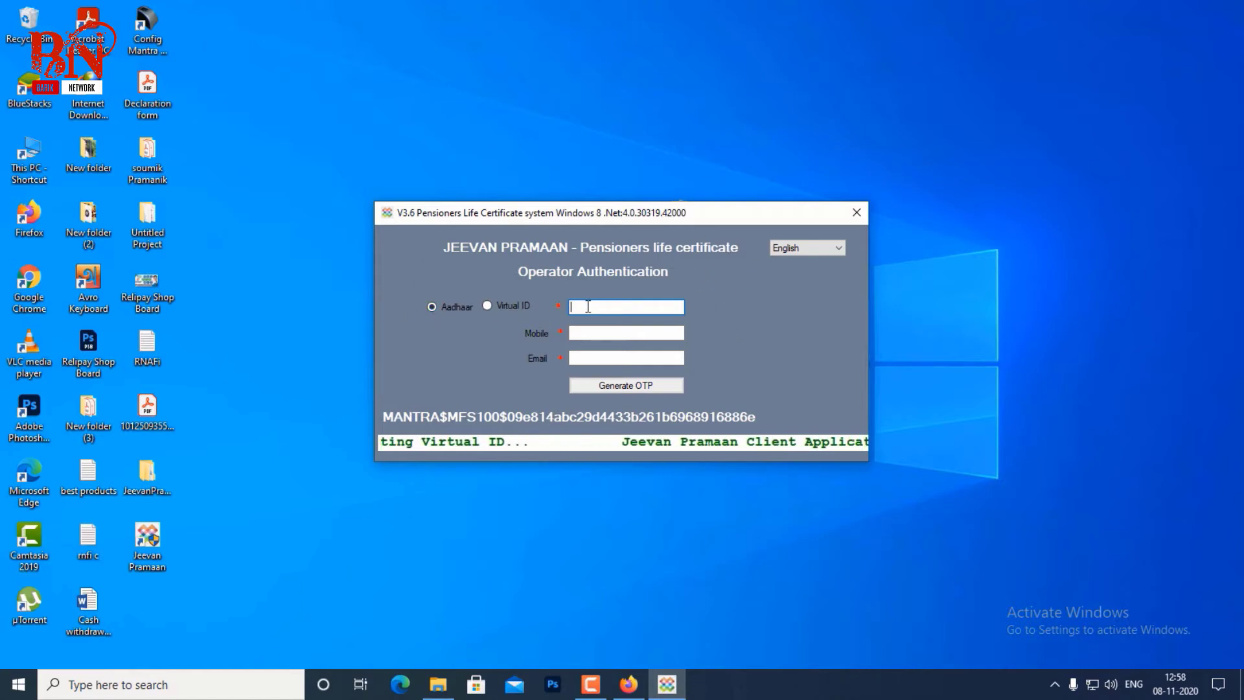
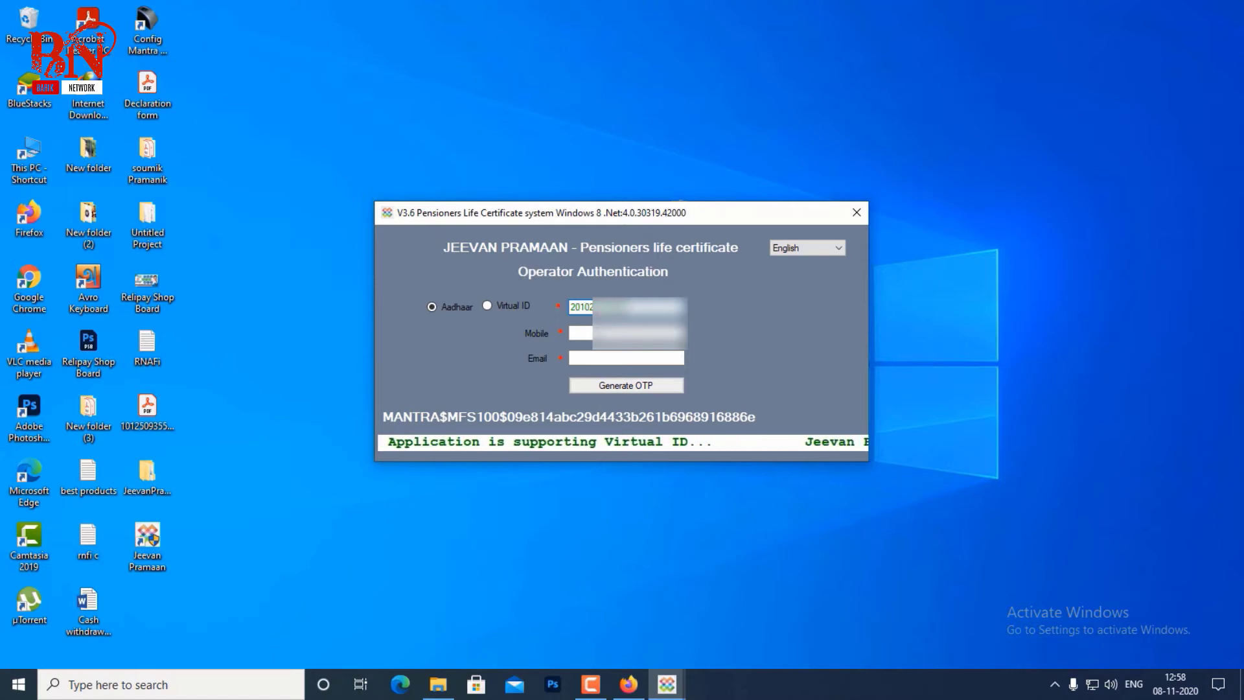
key("Tab")
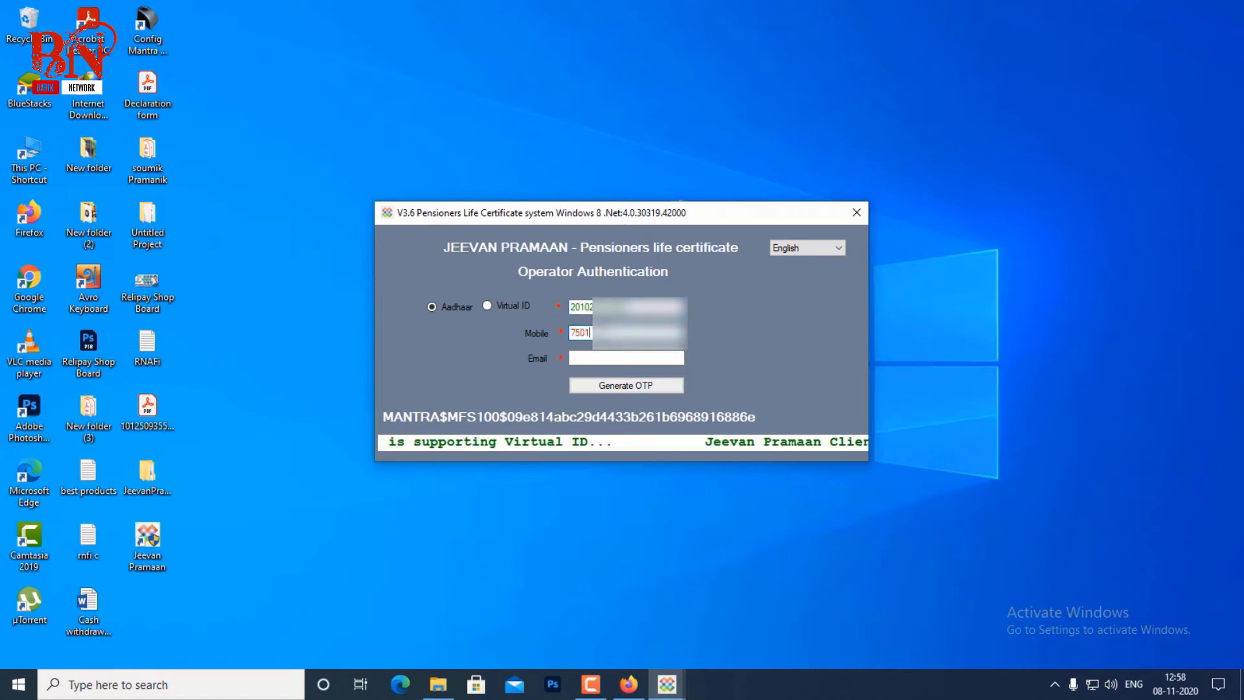
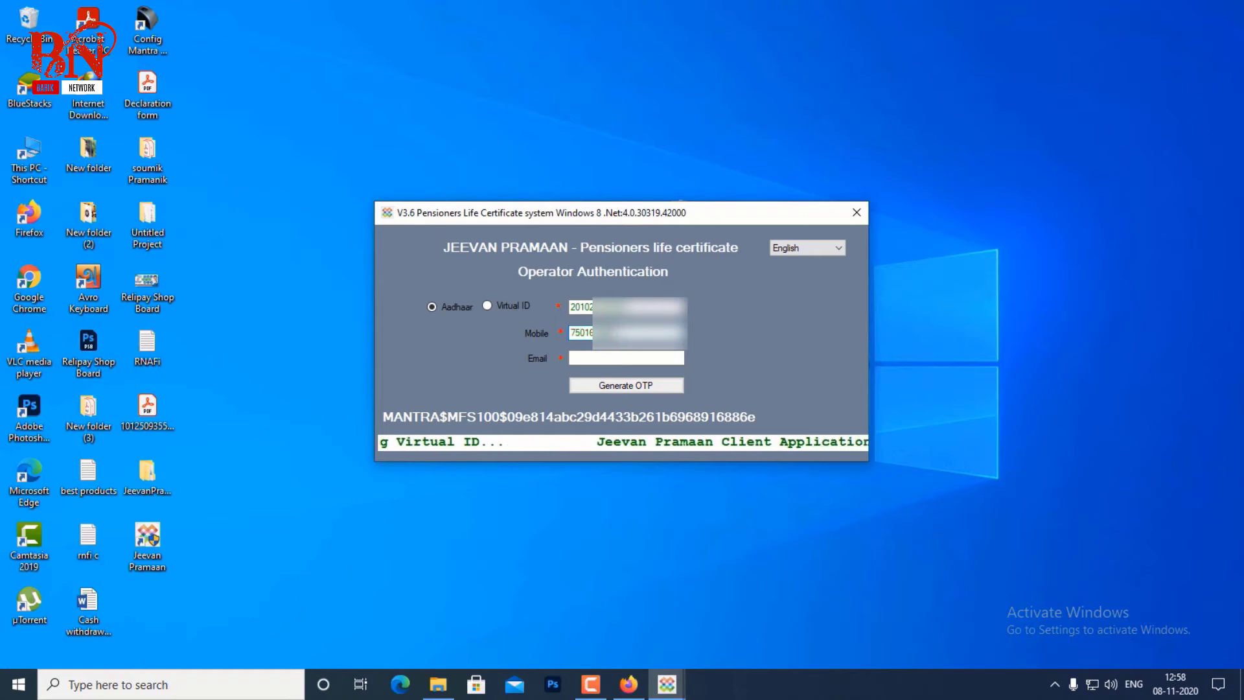
left_click(594, 358)
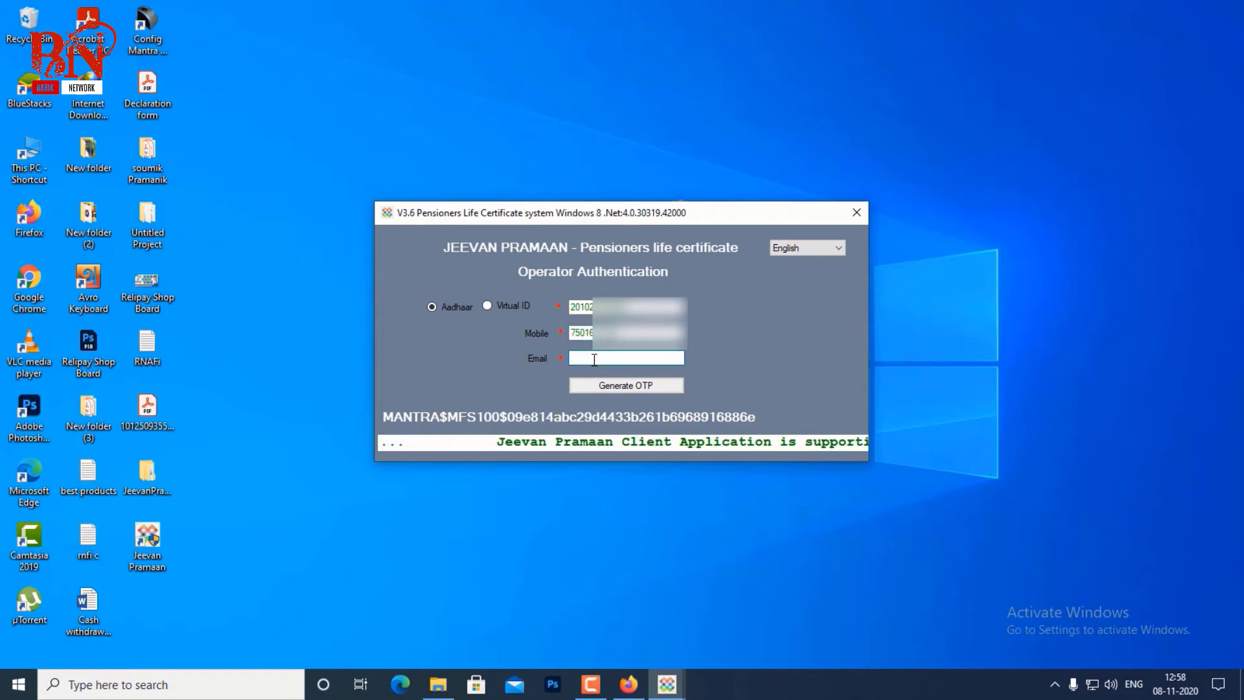
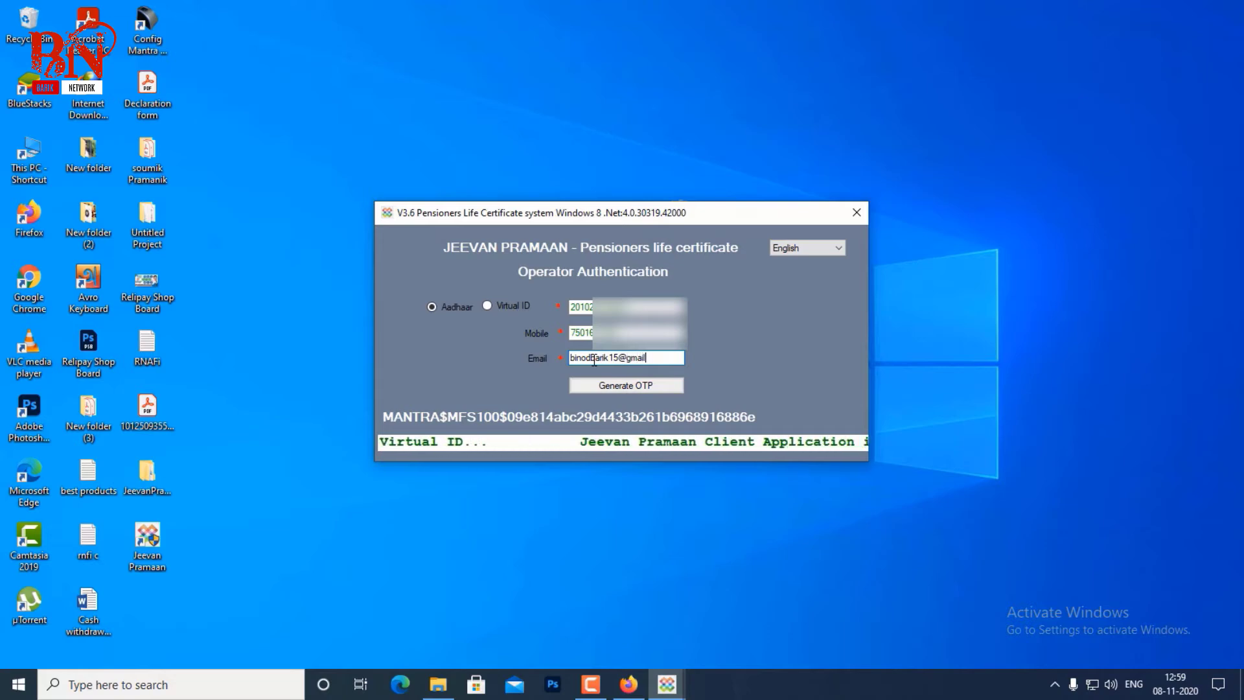
left_click(595, 357)
key("BackSpace")
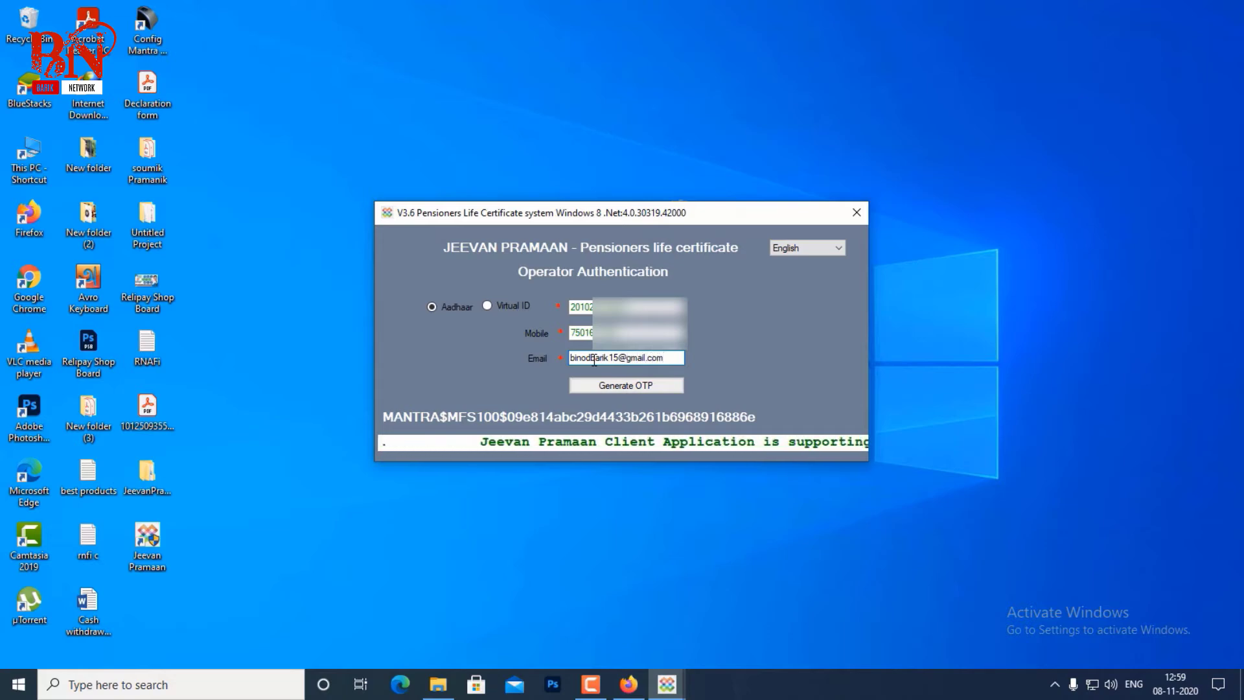
type("b")
- Generate the operator OTP and submit the received code
left_click(628, 385)
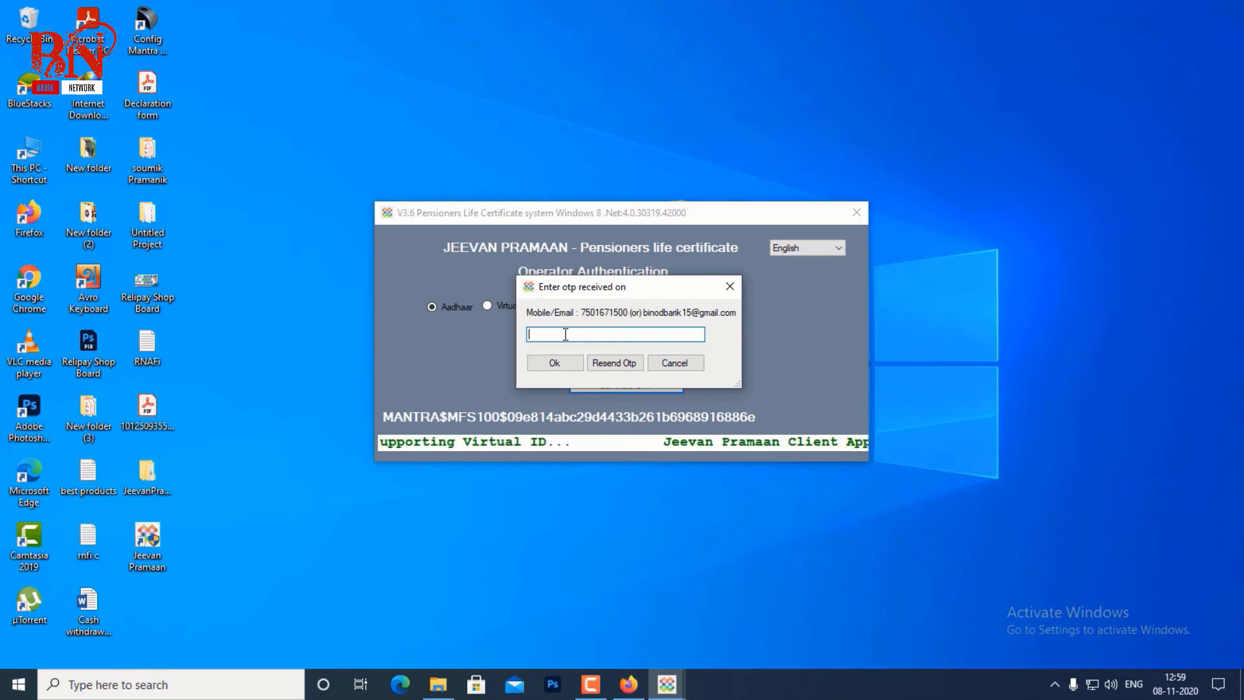
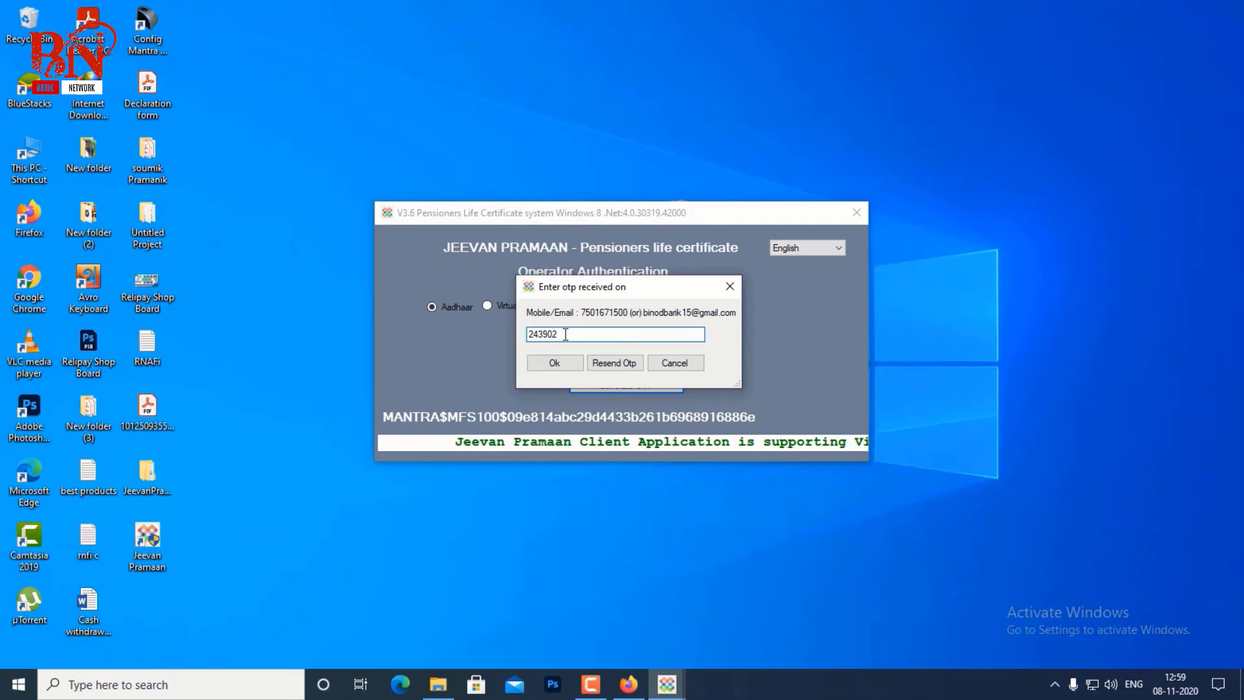
left_click(552, 362)
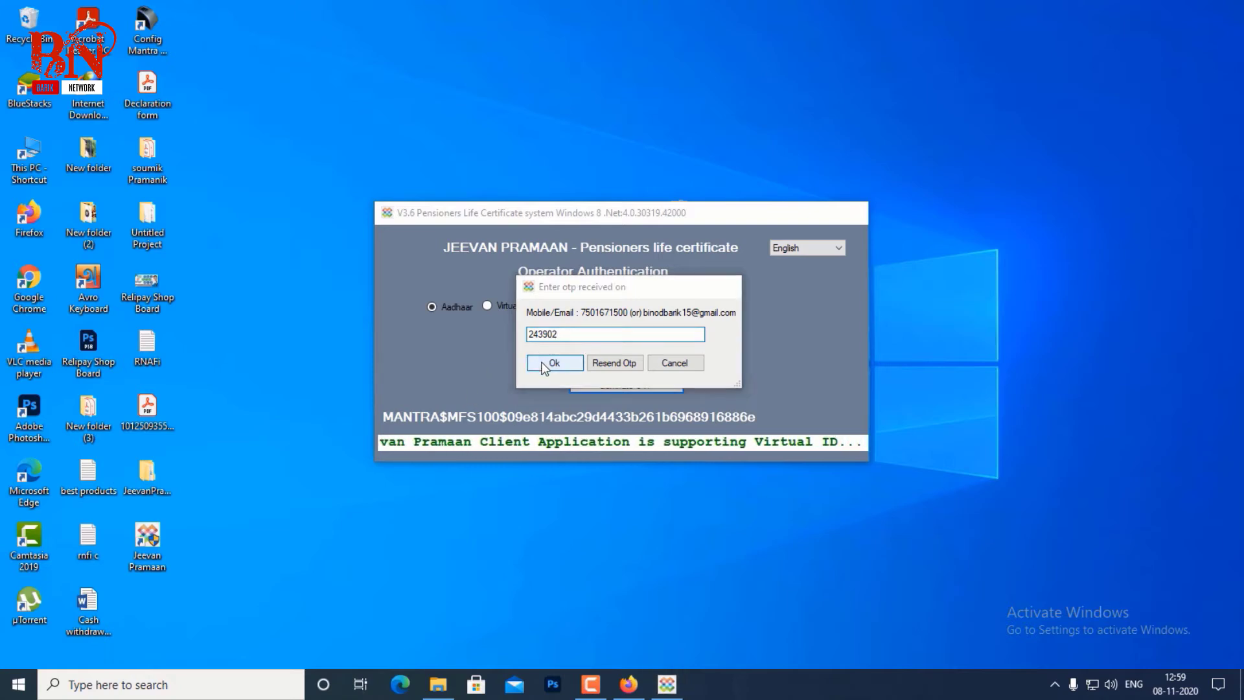
- Enter the operator's full name, tick Aadhaar biometric consent, and start the fingerprint scan
left_click(592, 280)
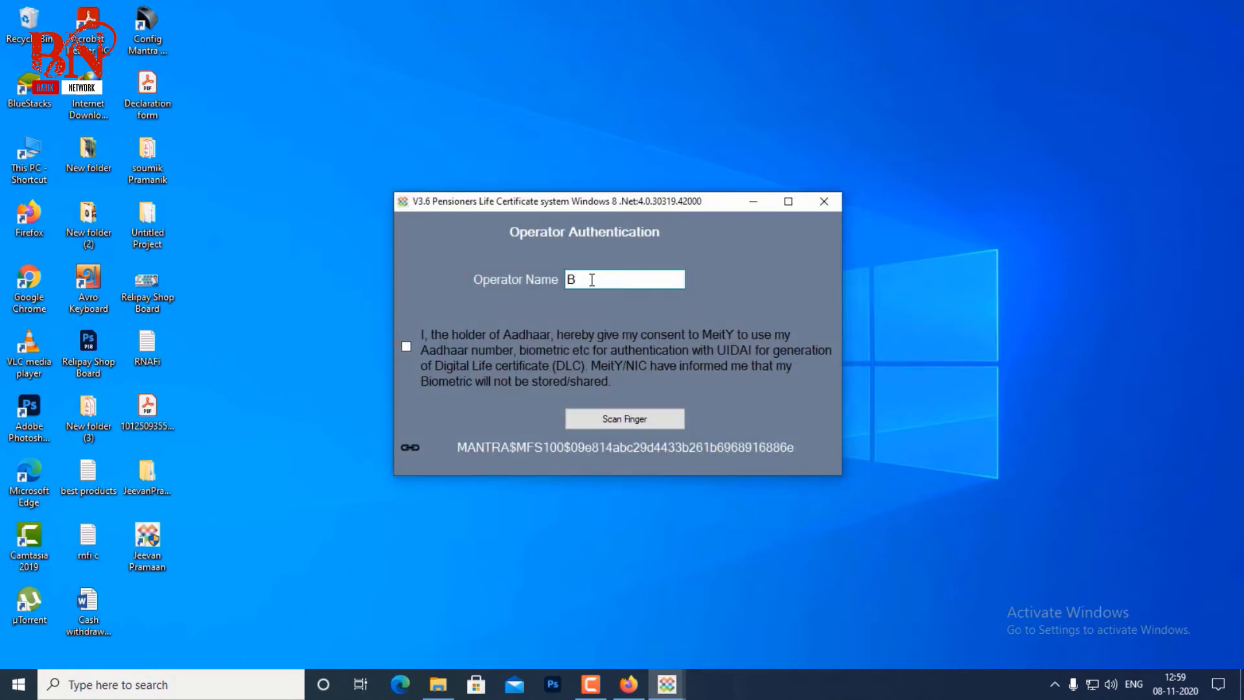
left_click(406, 348)
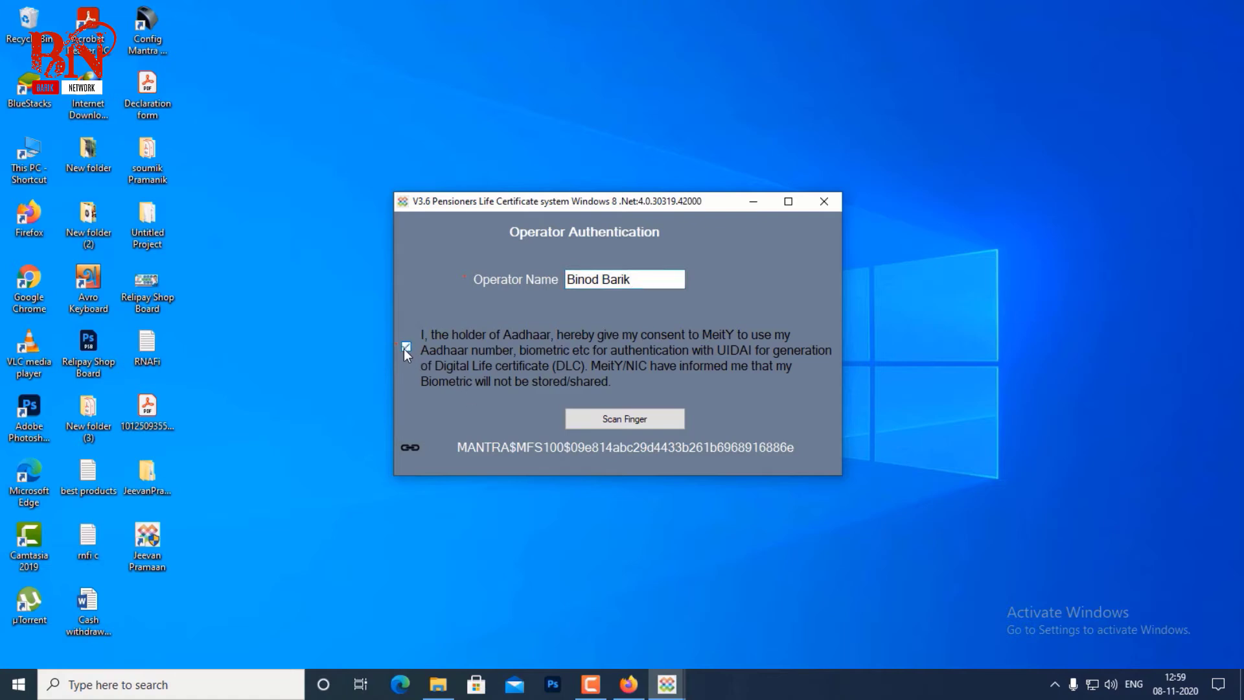
left_click(622, 420)
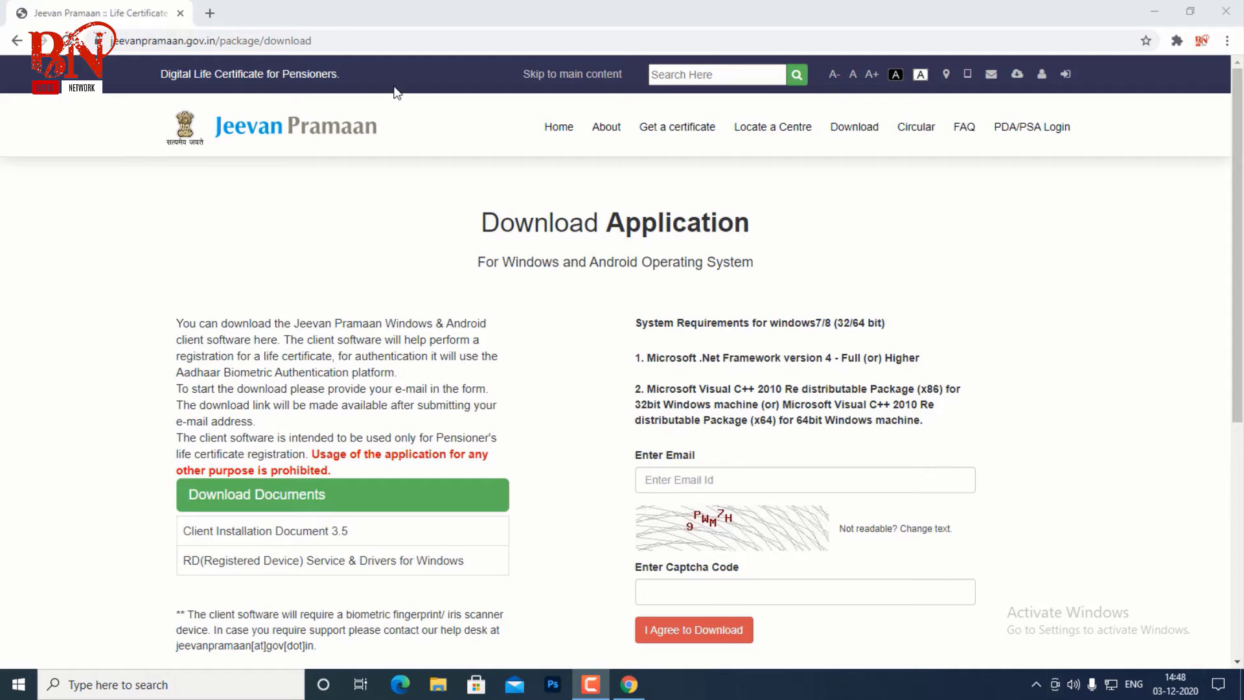
- Download the RD Service & Drivers for Windows PDF to the desktop, then minimize Chrome
scroll(396, 266, "down", 1)
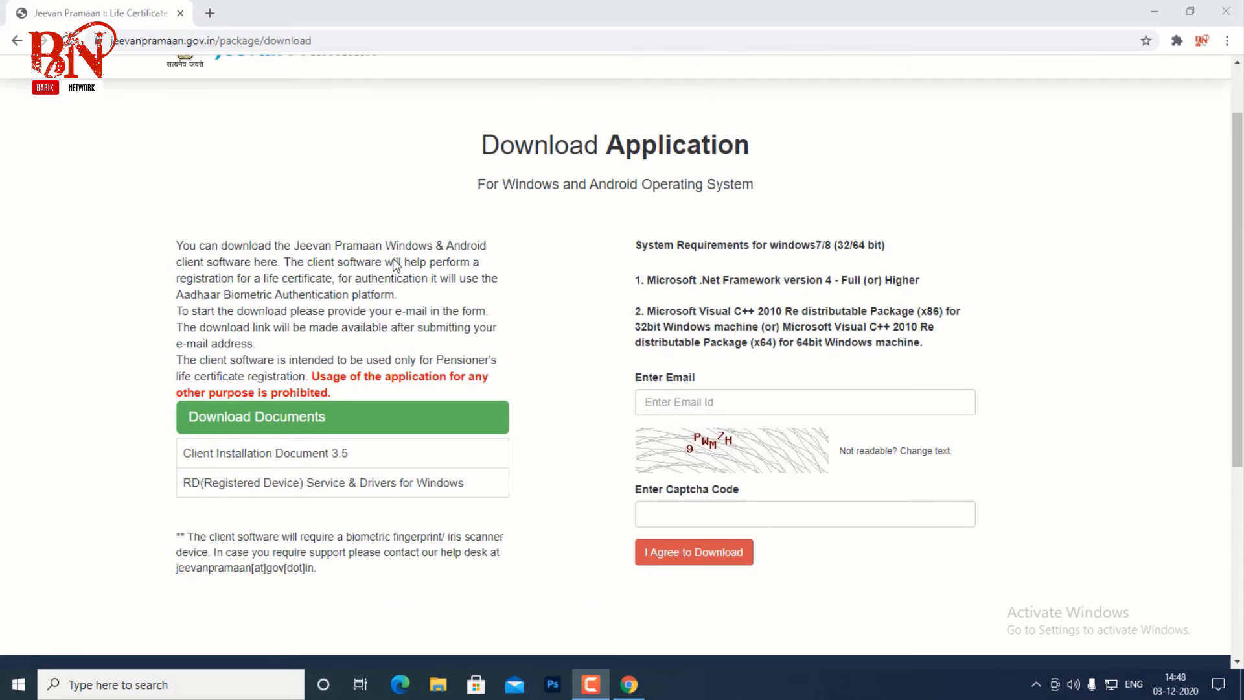
scroll(622, 189, "up", 1)
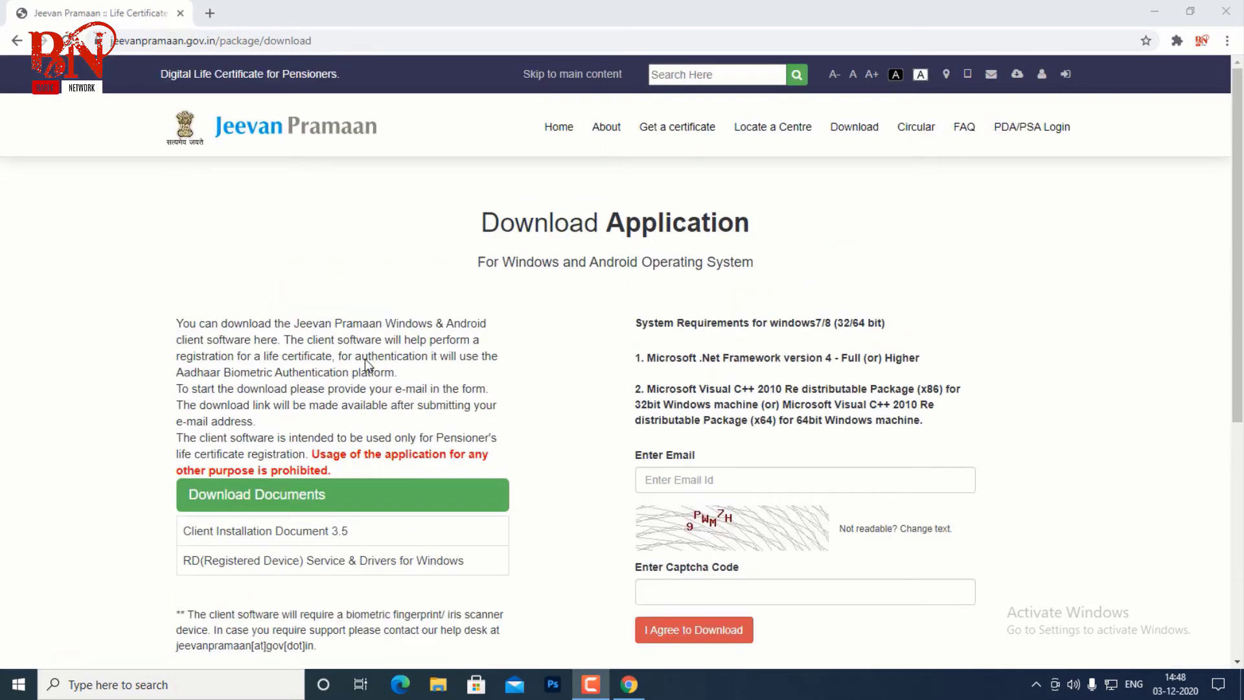
scroll(366, 365, "down", 1)
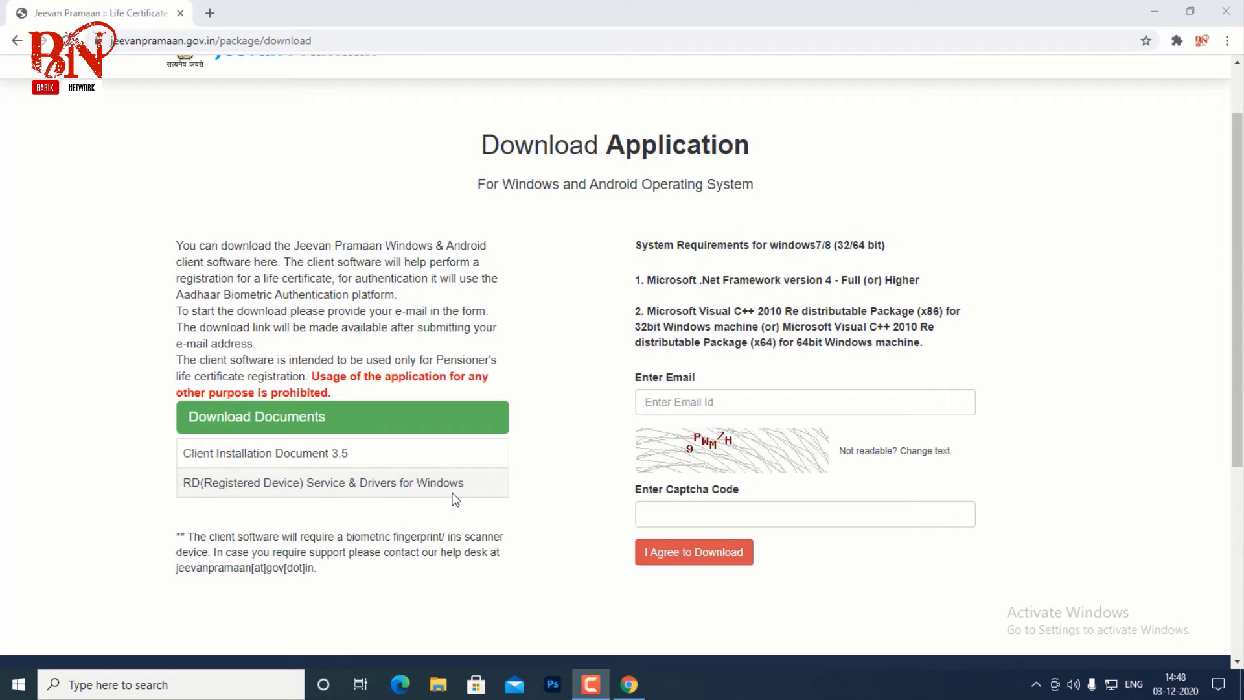
left_click(308, 491)
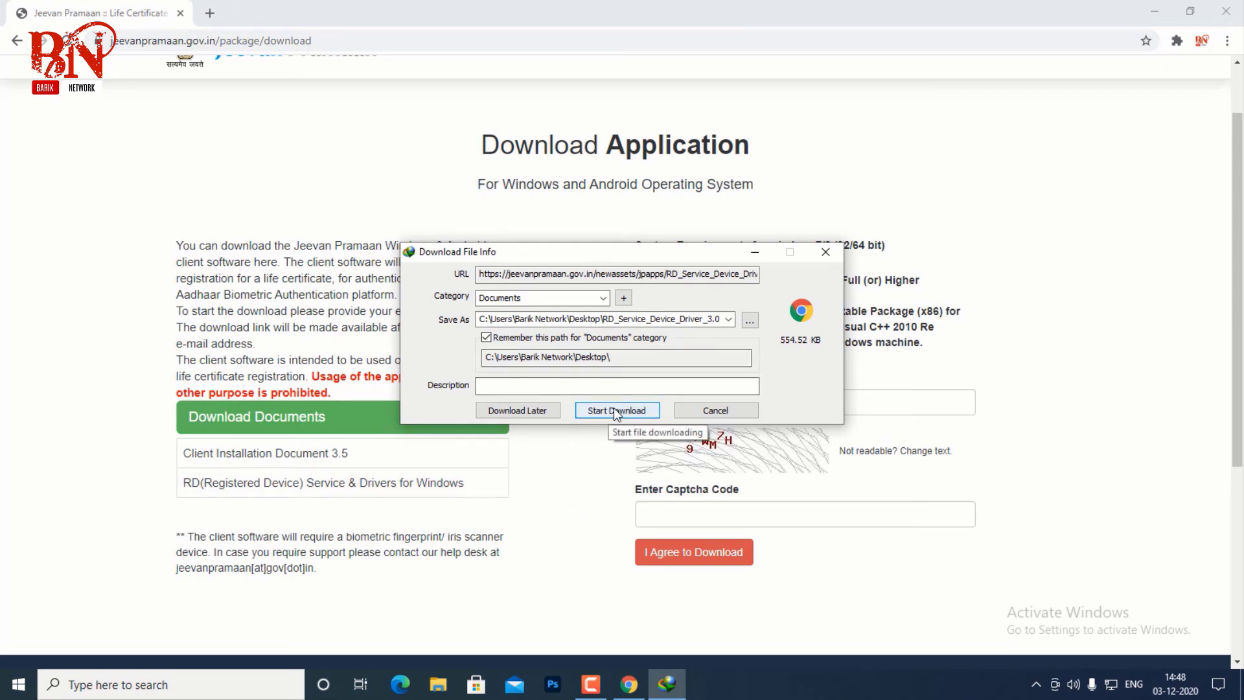
left_click(609, 410)
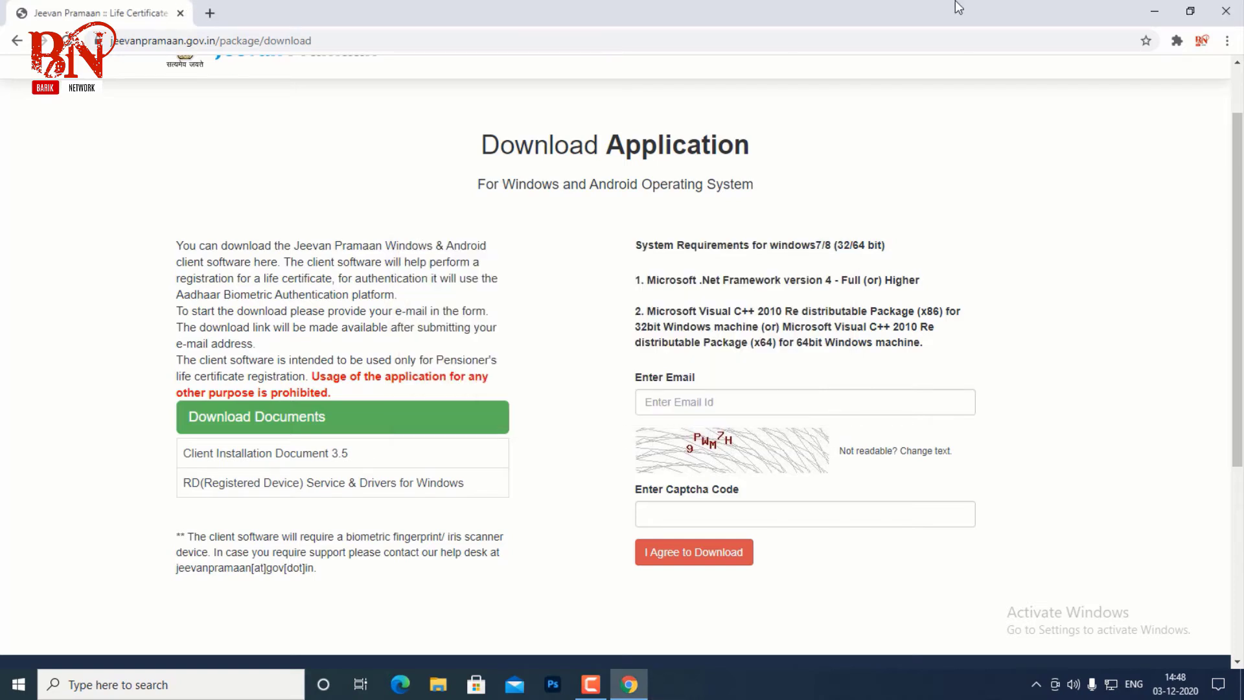
left_click(1155, 11)
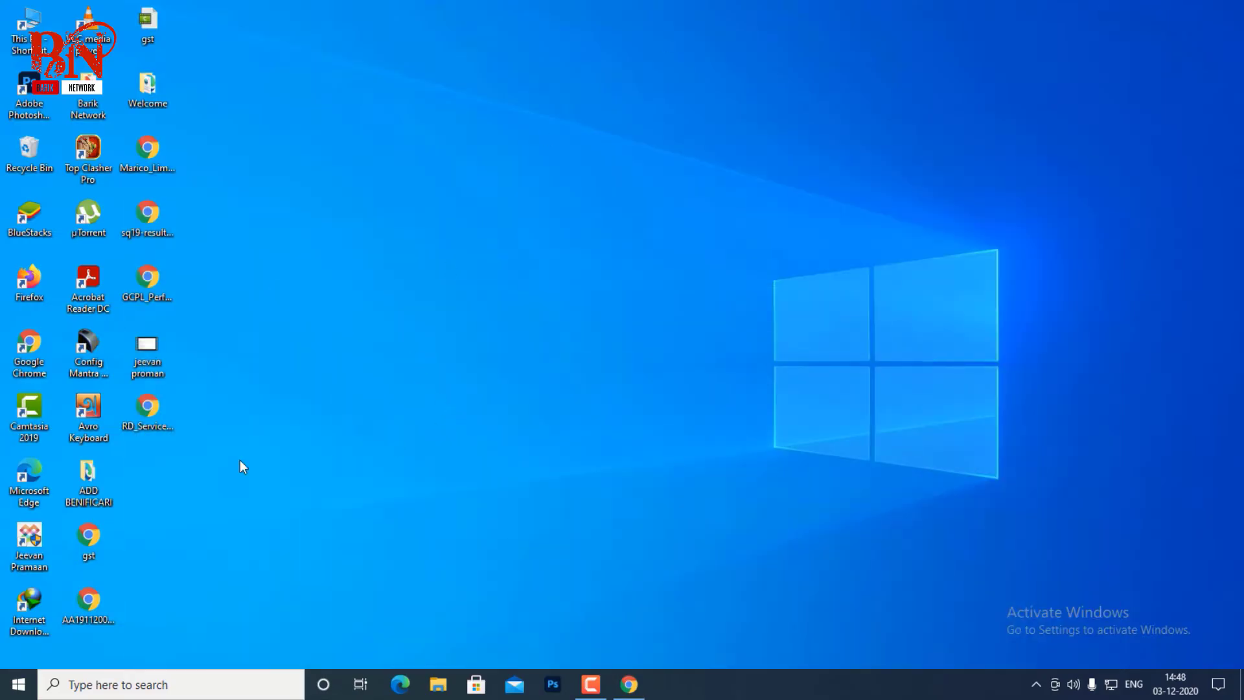
- Open RD_Service_Device_Driver_3.0.pdf and scroll back to the Mantra row's Windows download URL
double_click(148, 408)
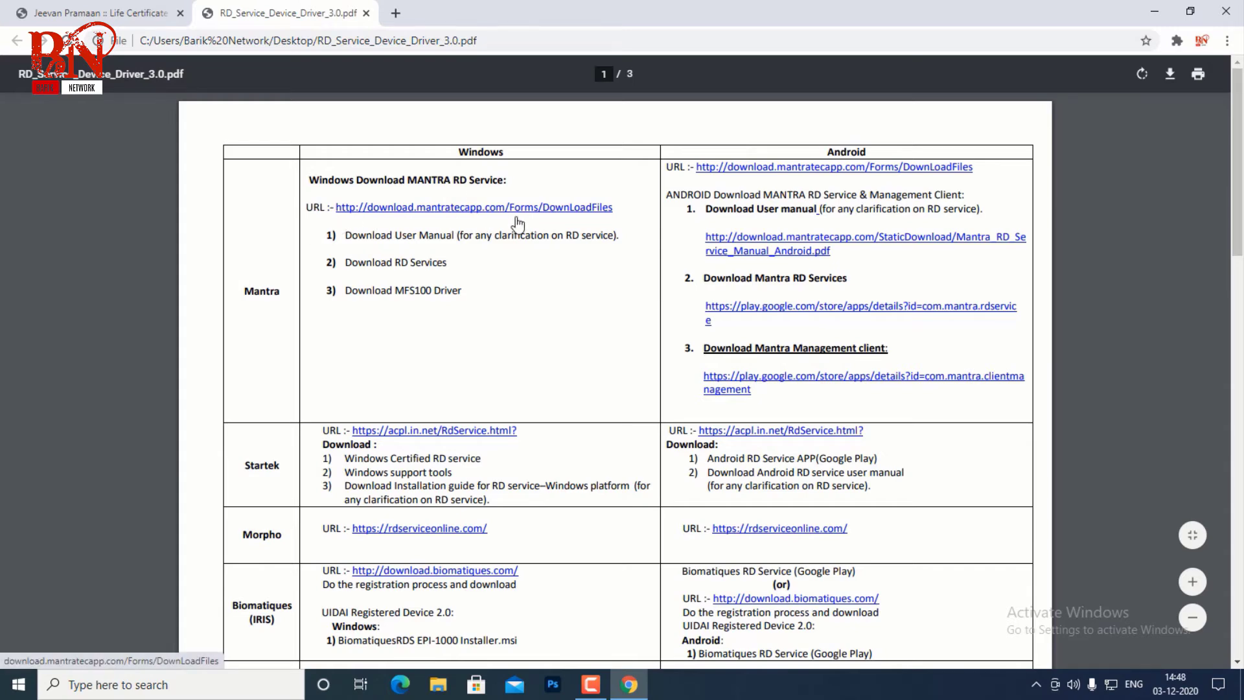
scroll(513, 227, "down", 2)
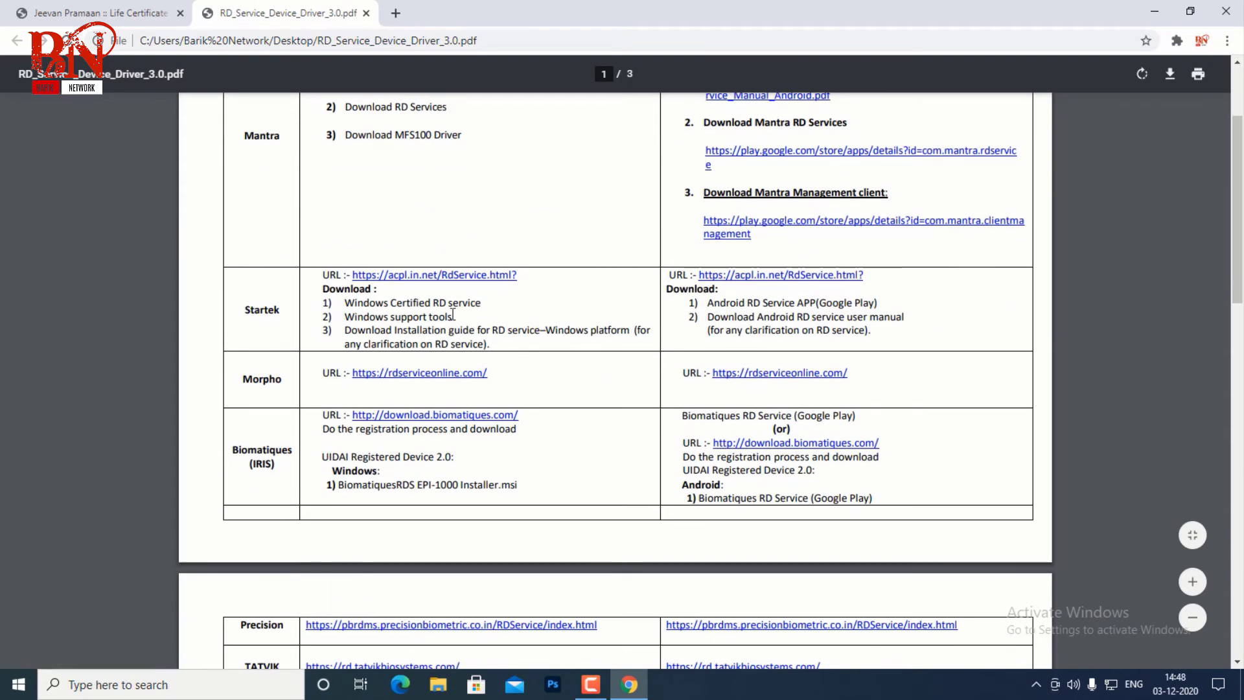
scroll(324, 371, "down", 1)
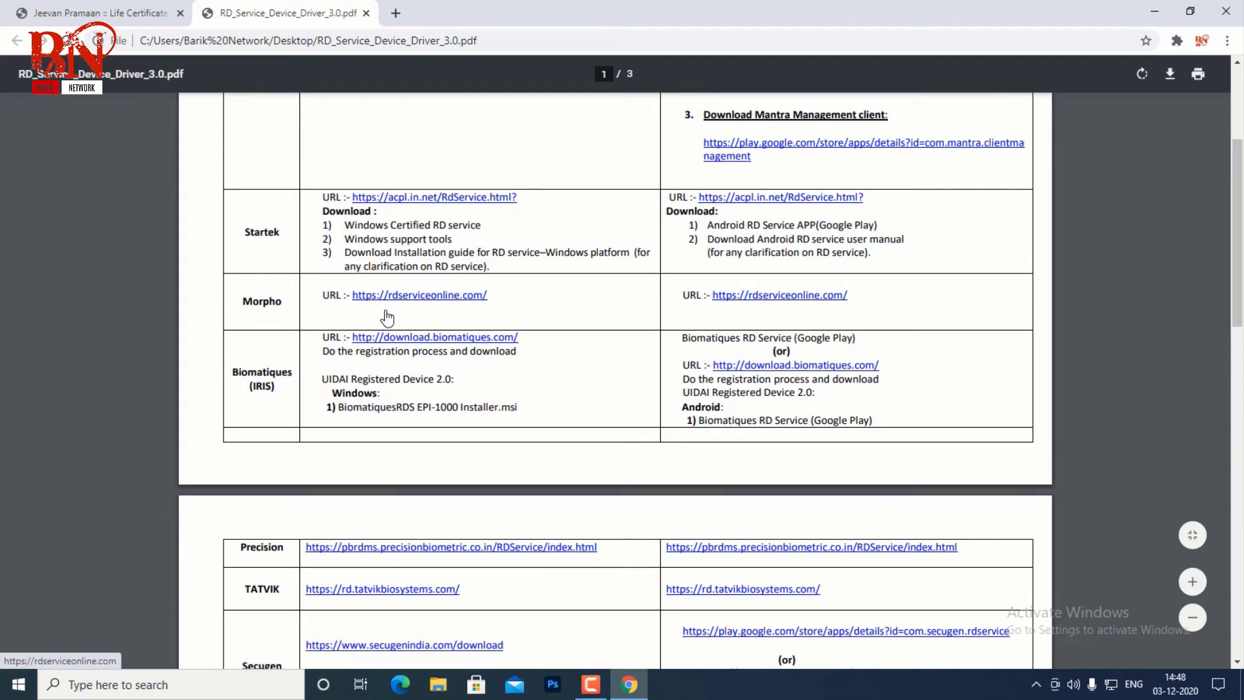
scroll(388, 317, "up", 2)
scroll(387, 315, "up", 1)
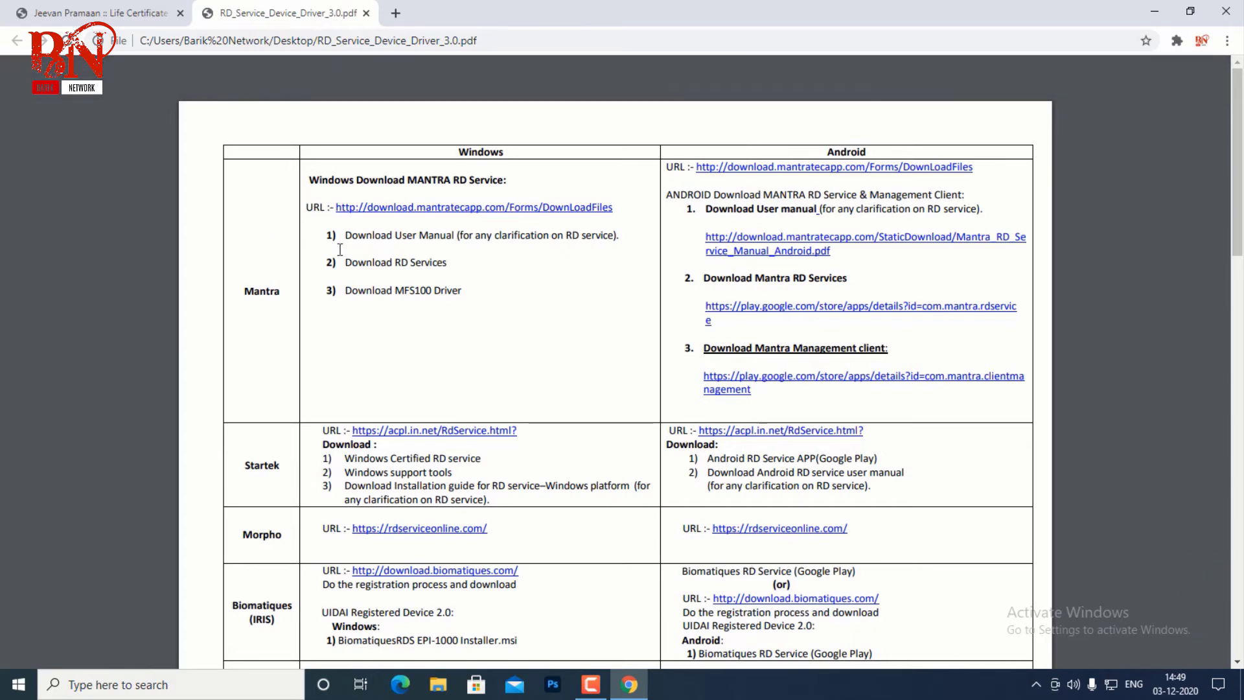
scroll(265, 300, "down", 1)
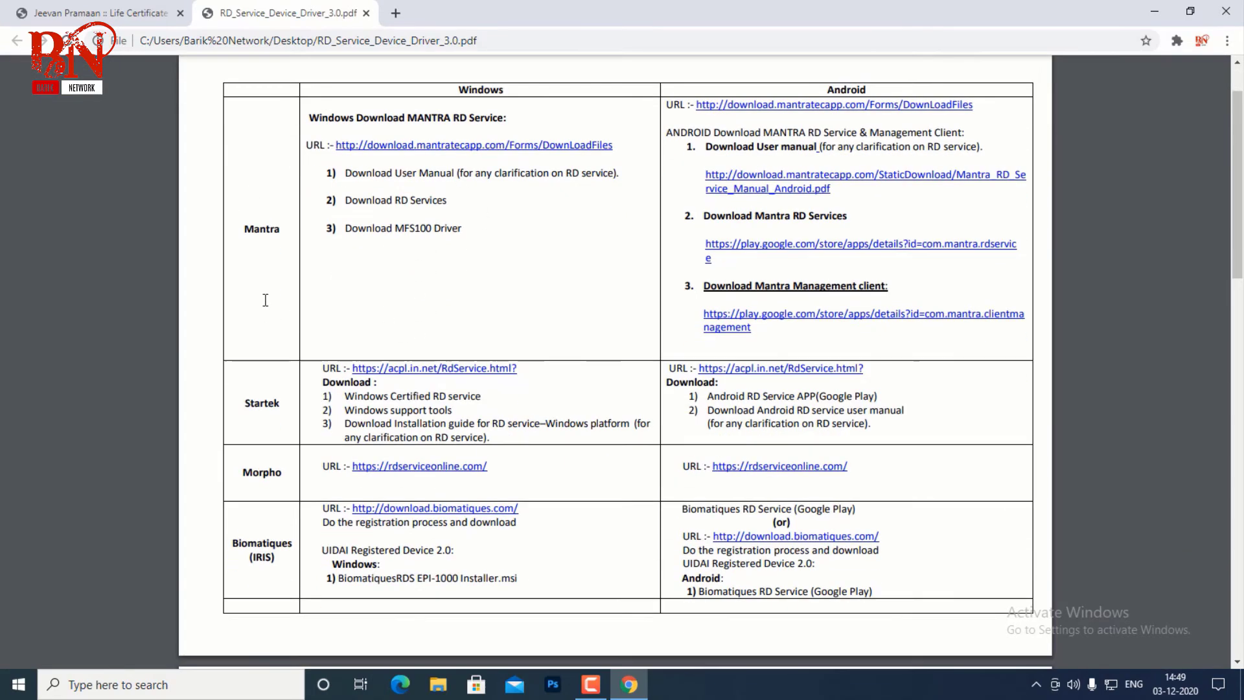
scroll(265, 300, "up", 1)
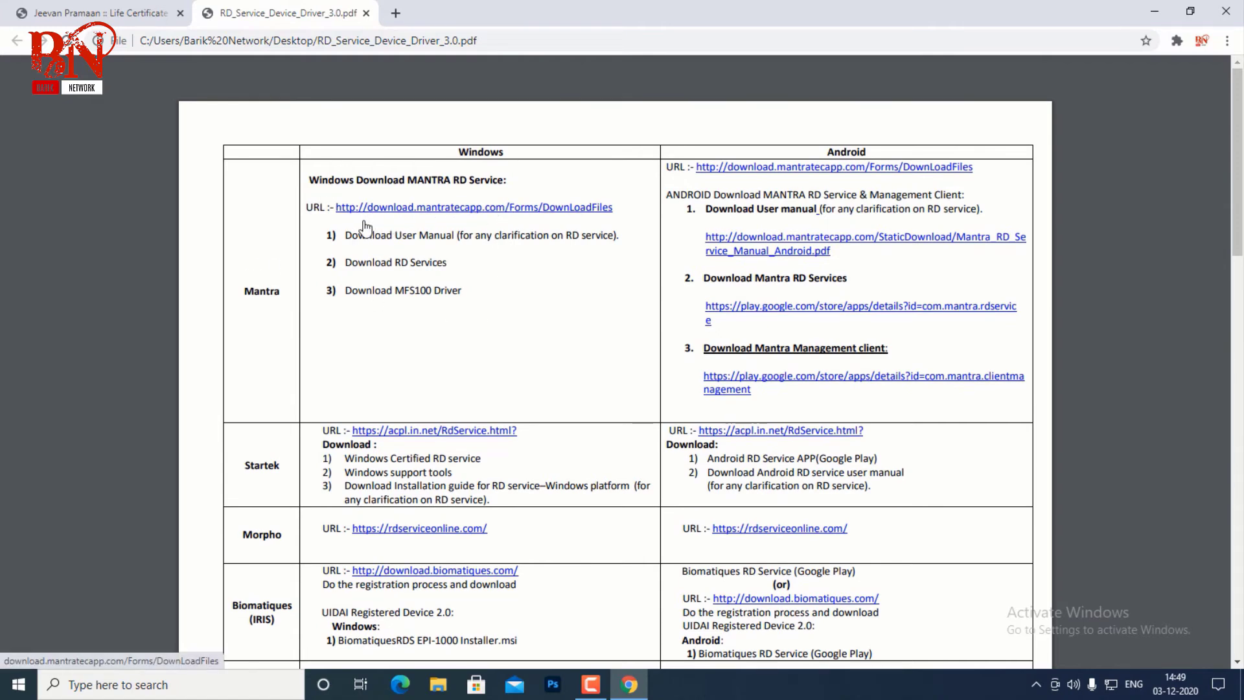
- Submit captcha 445 on Mantra's DownLoadFiles page to list the MFS100 RD Service downloads, then rescan the operator finger
left_click(453, 212)
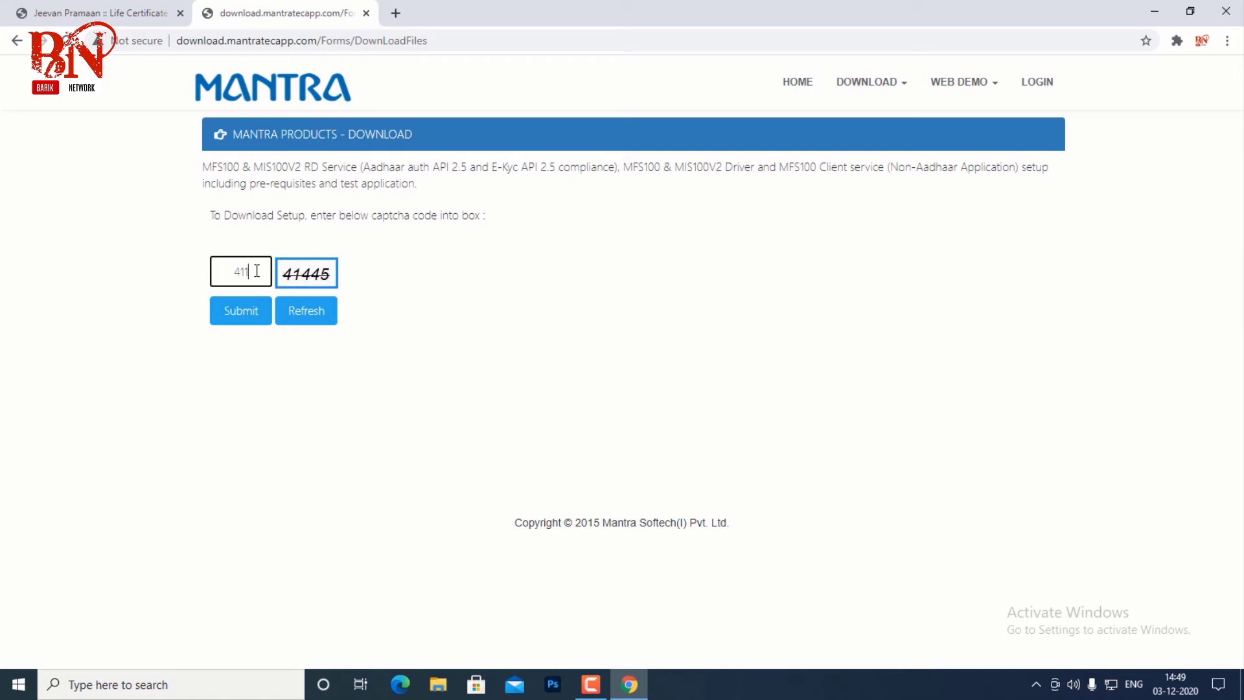
type("445")
left_click(262, 320)
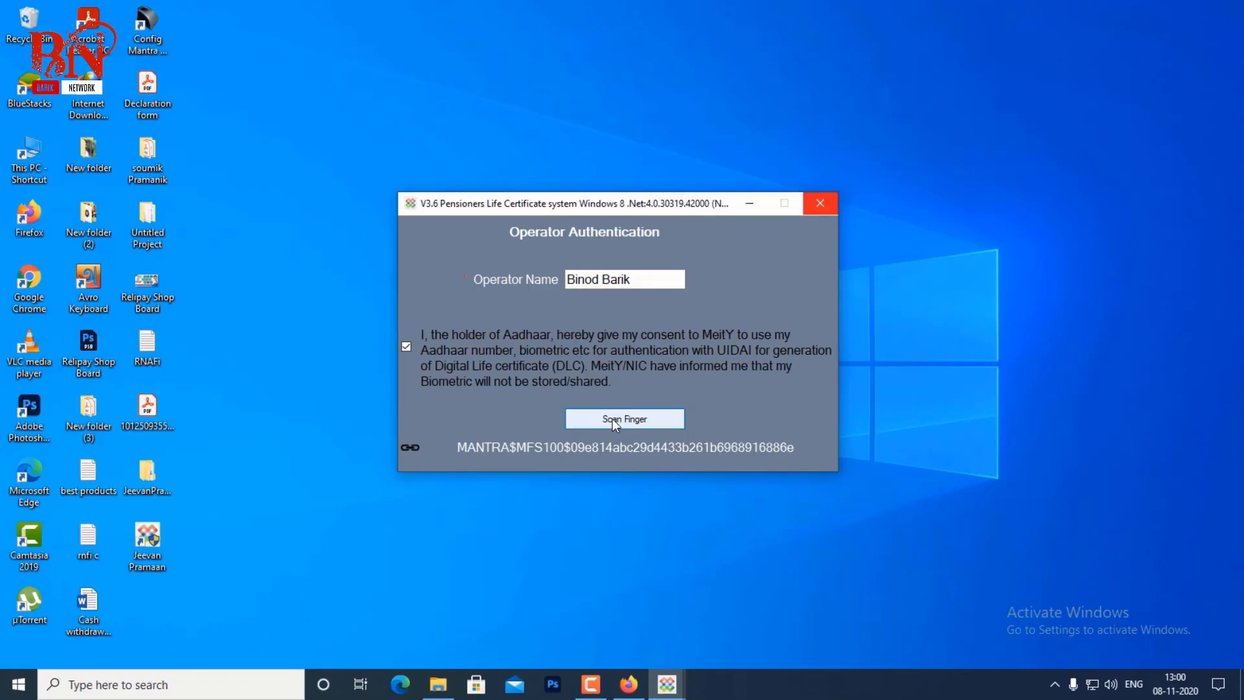
left_click(612, 418)
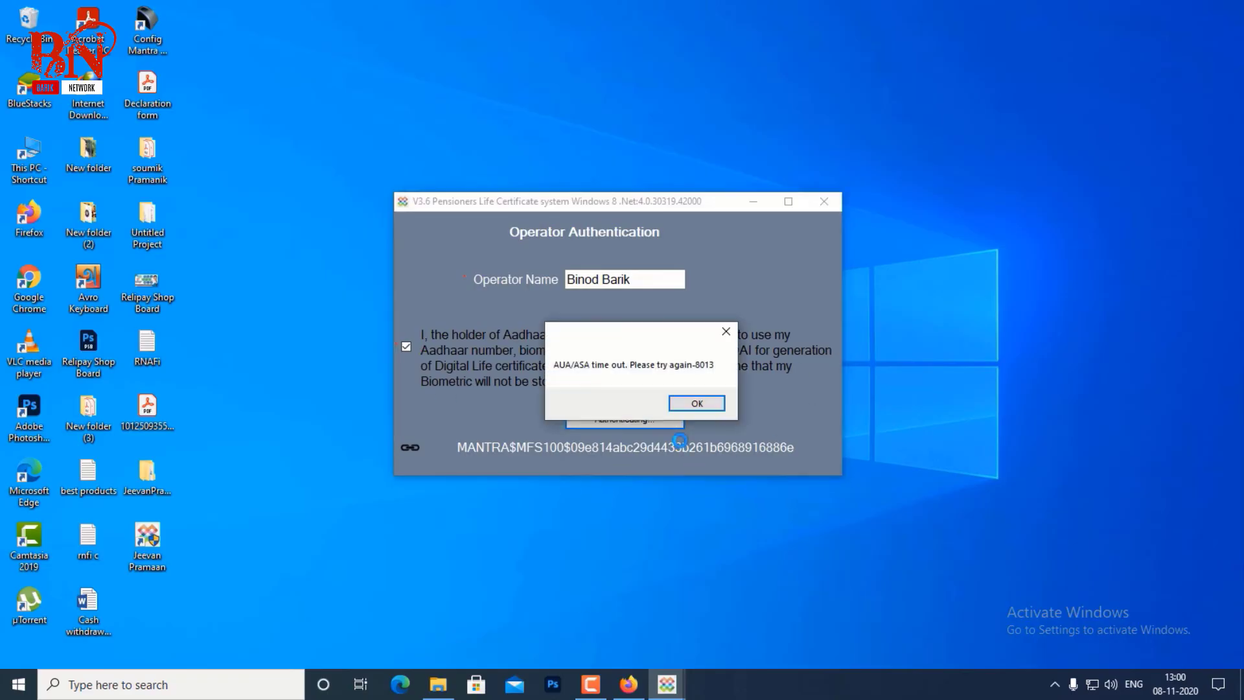
- Dismiss the AUA/ASA time-out error and acknowledge the Operator Authentication Successful message
left_click(692, 404)
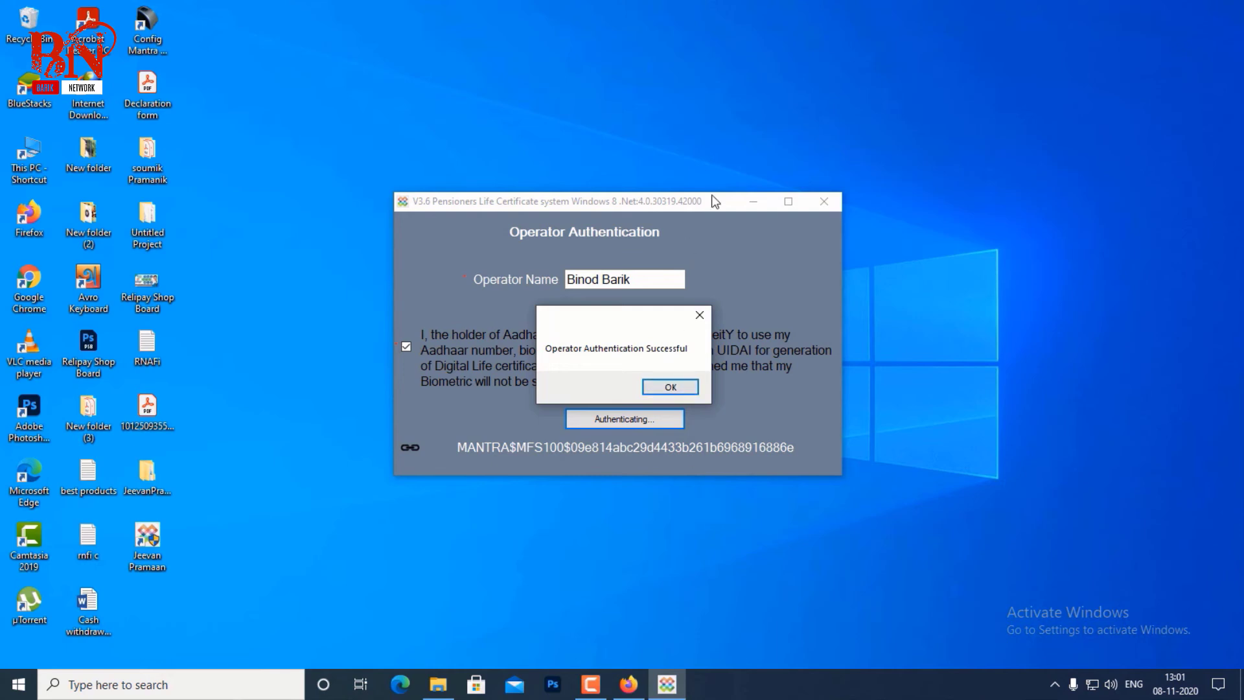
left_click(705, 293)
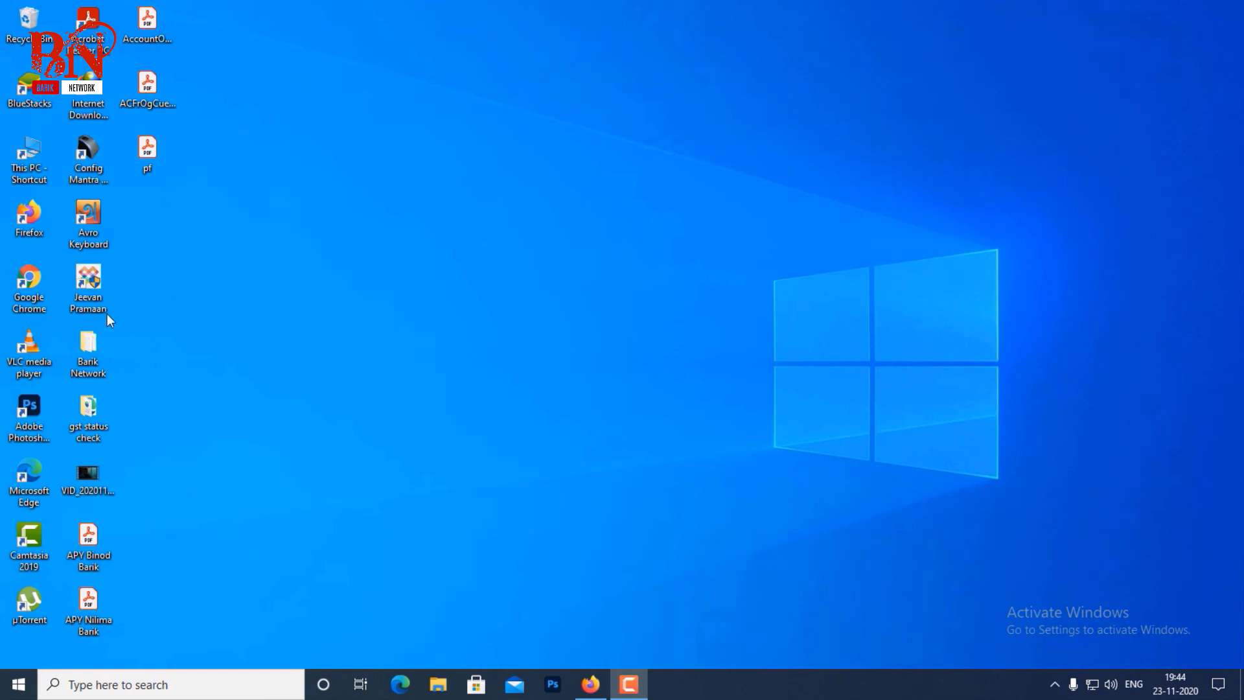
- Launch Jeevan Pramaan and enter the pensioner's Aadhaar number and mobile number
double_click(99, 291)
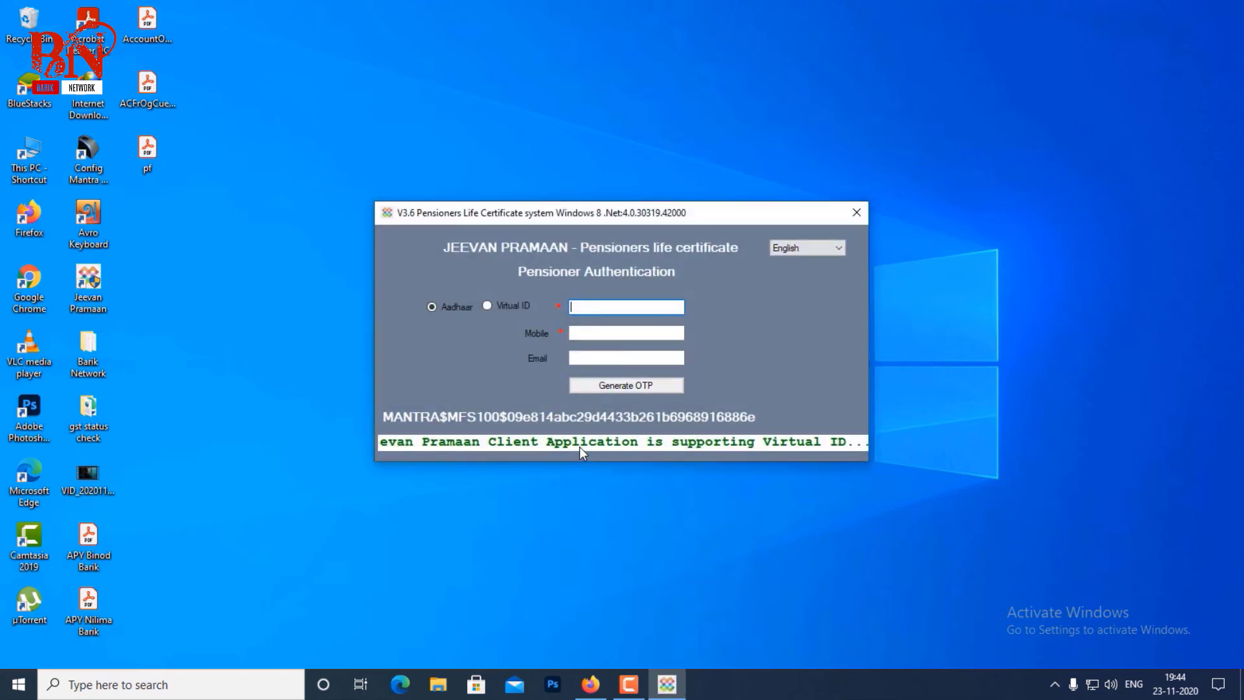
left_click(594, 306)
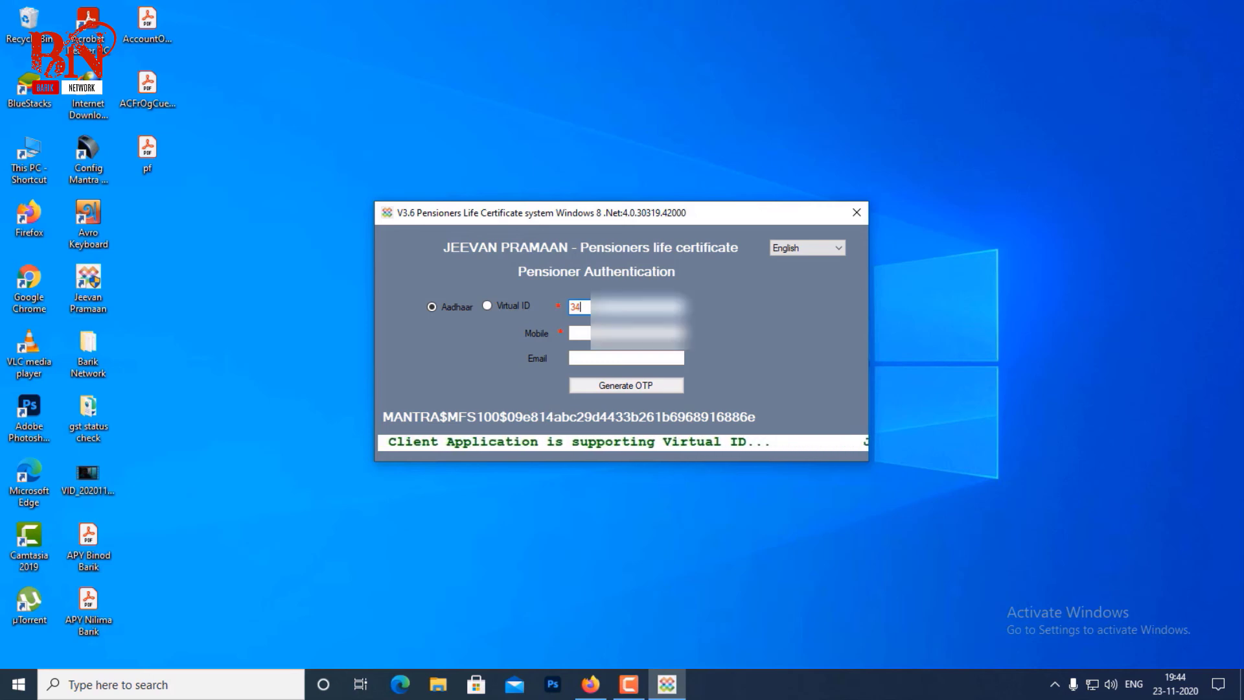
key("Tab")
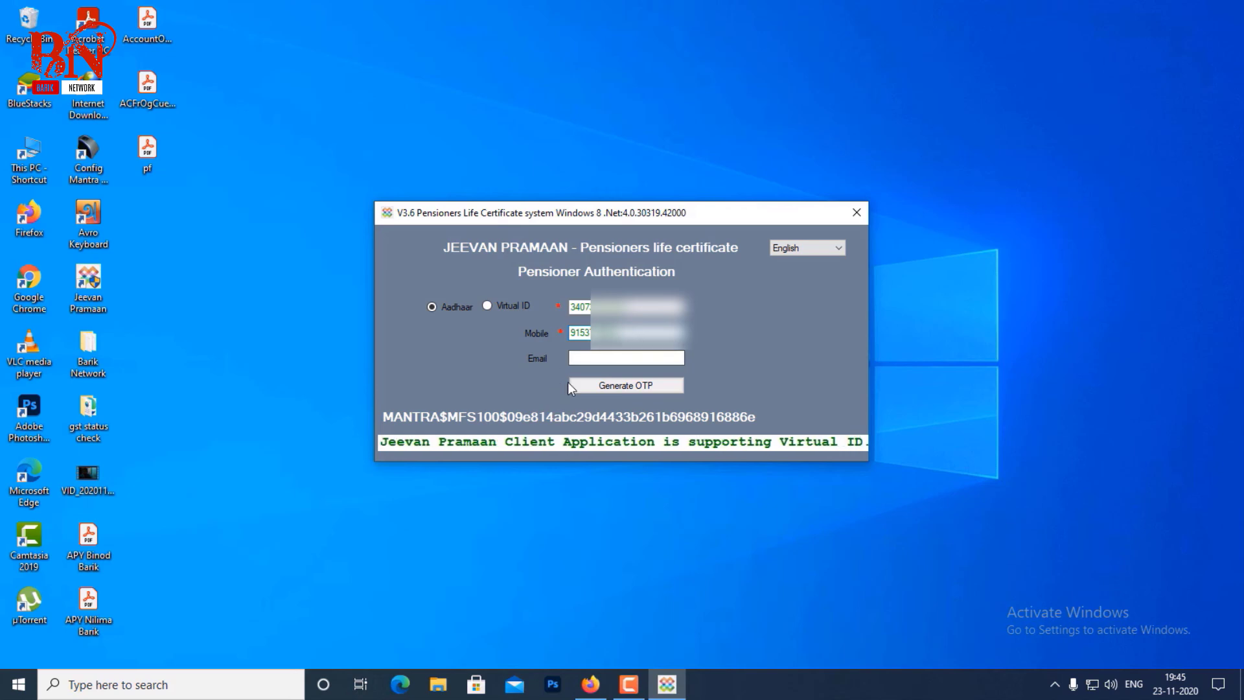
- Generate a one-time password for the pensioner and submit the received OTP
left_click(592, 386)
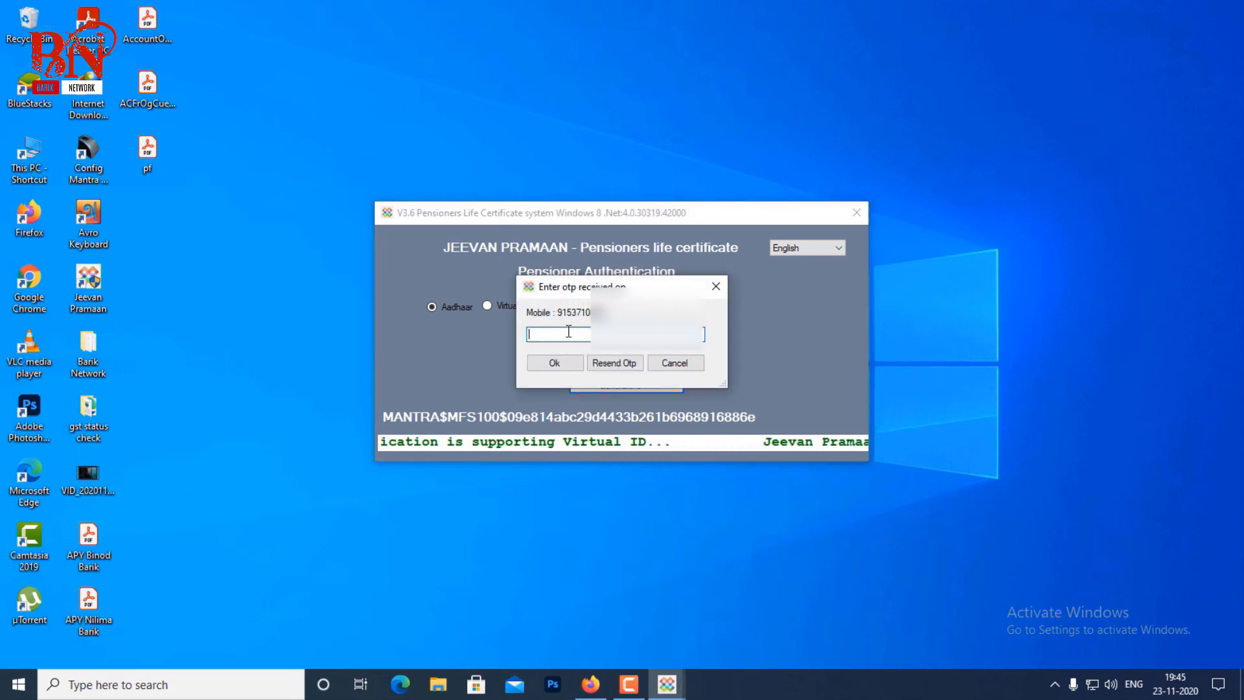
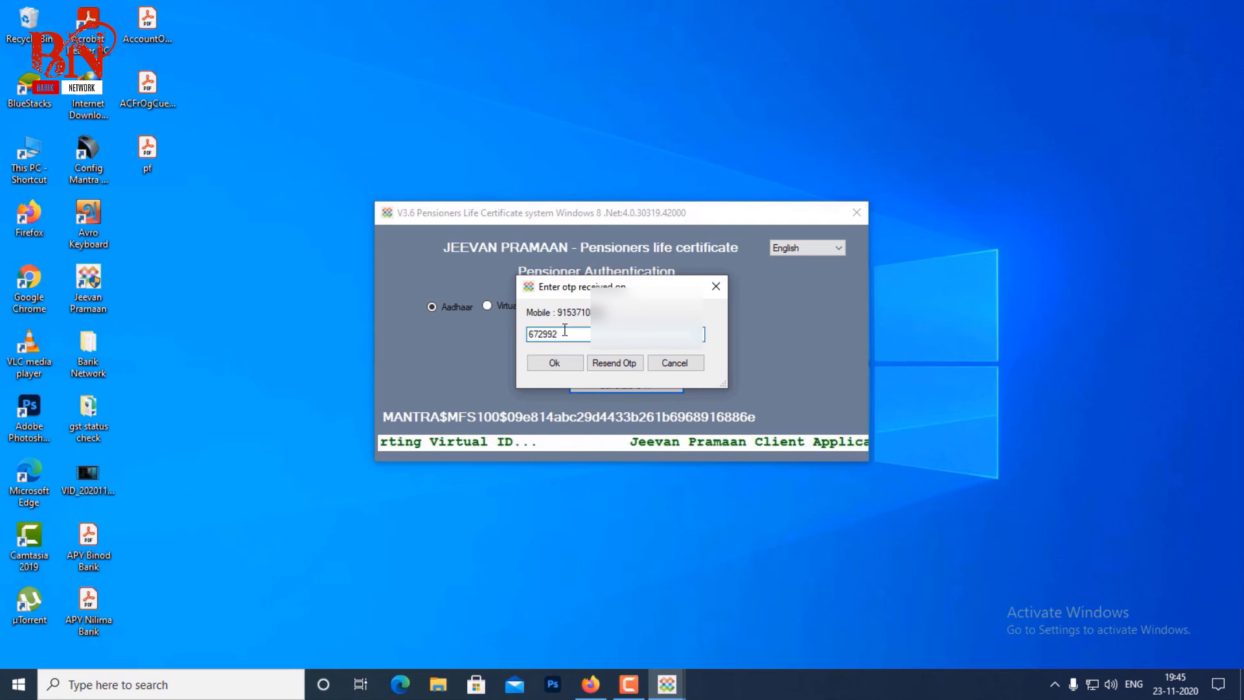
left_click(552, 364)
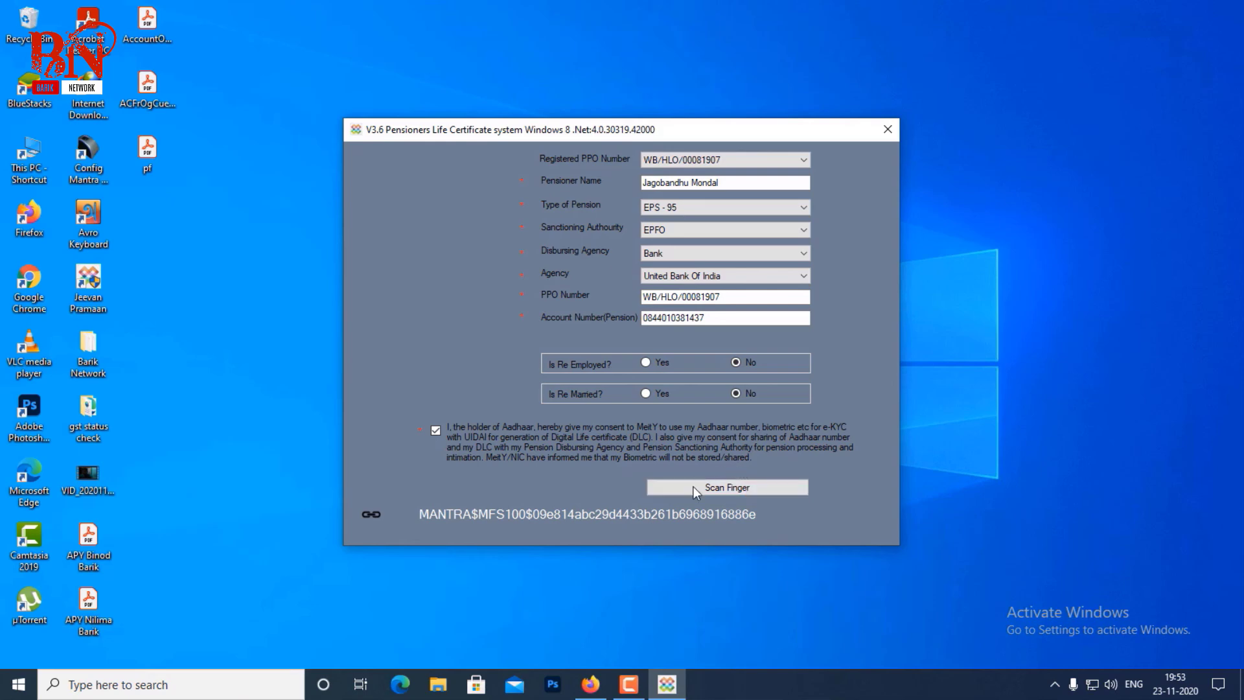
- Select the pensioner's number from the Registered PPO Number dropdown after the missing-PPO warnings
left_click(732, 489)
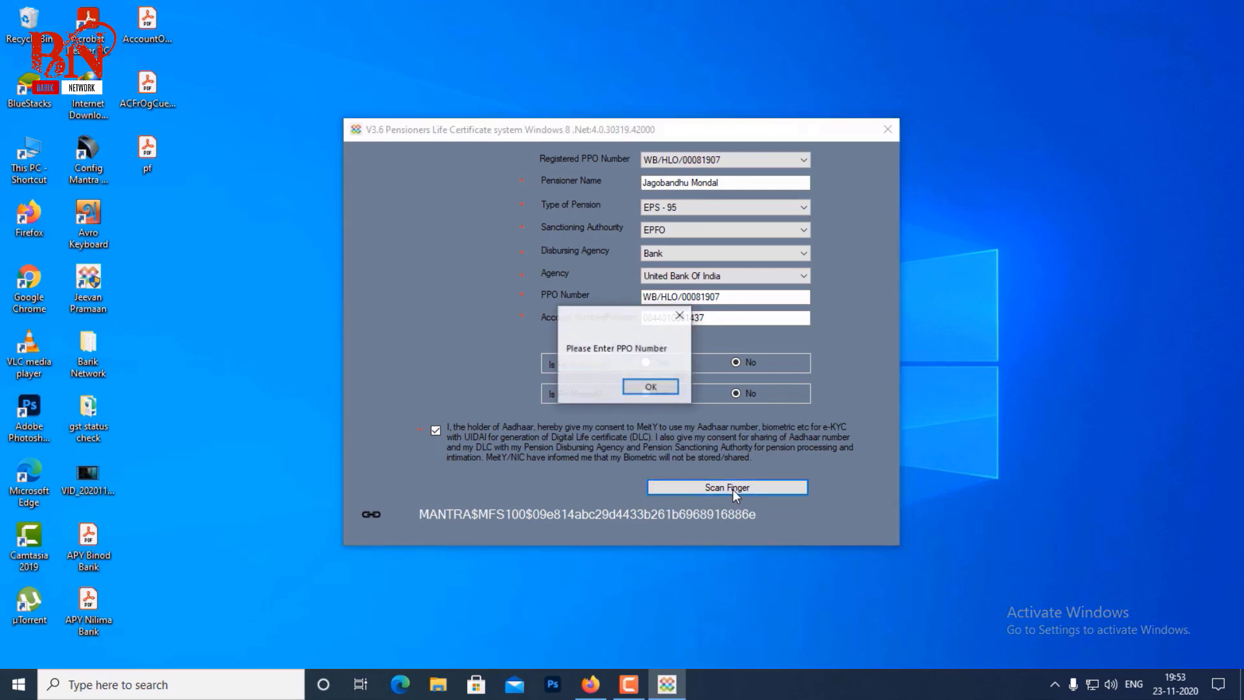
left_click(651, 387)
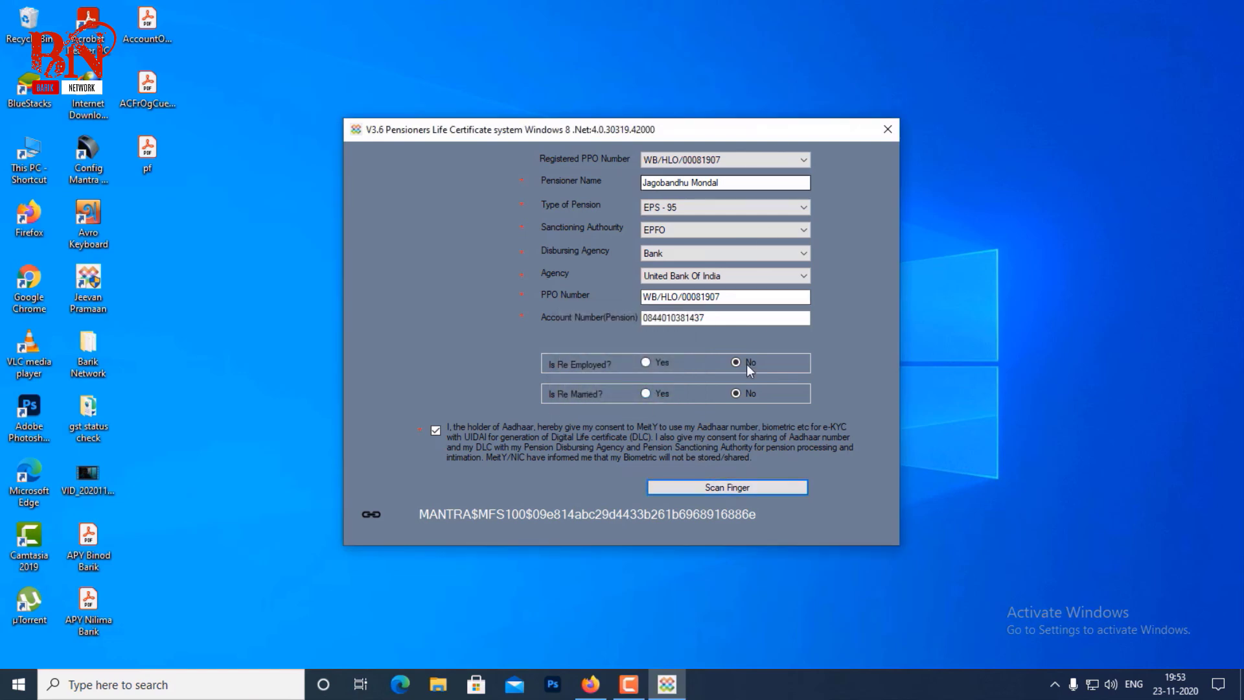
left_click(712, 485)
left_click(654, 388)
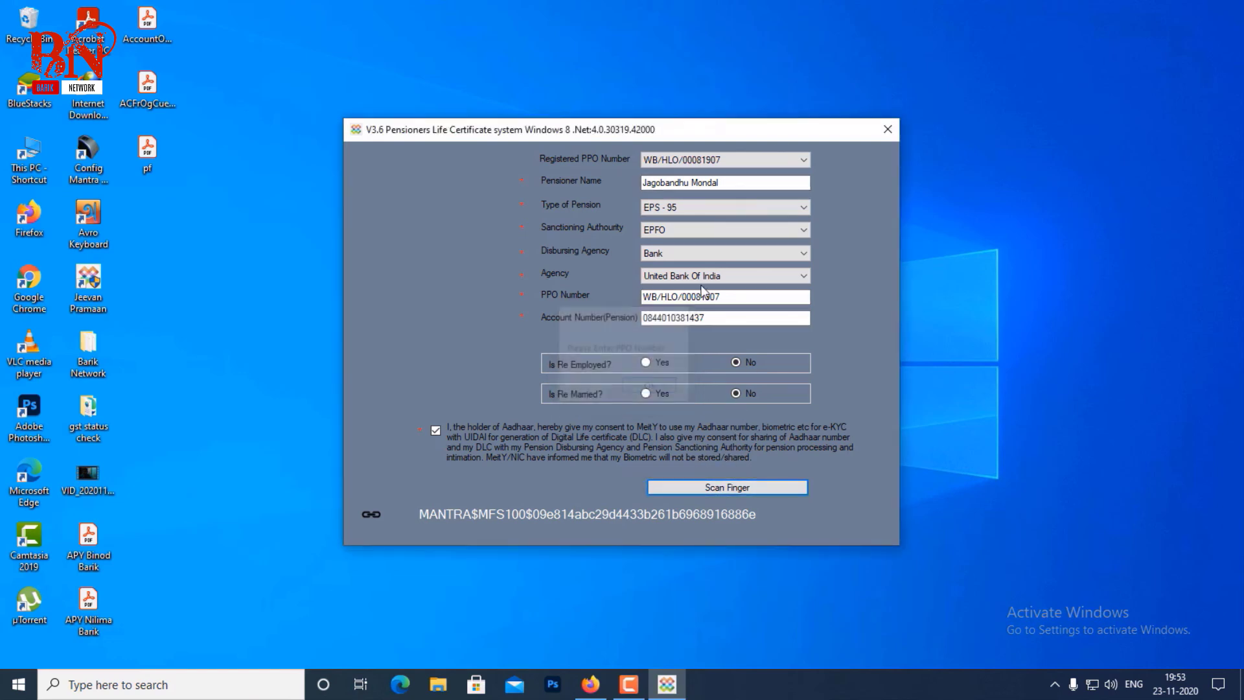
left_click(792, 159)
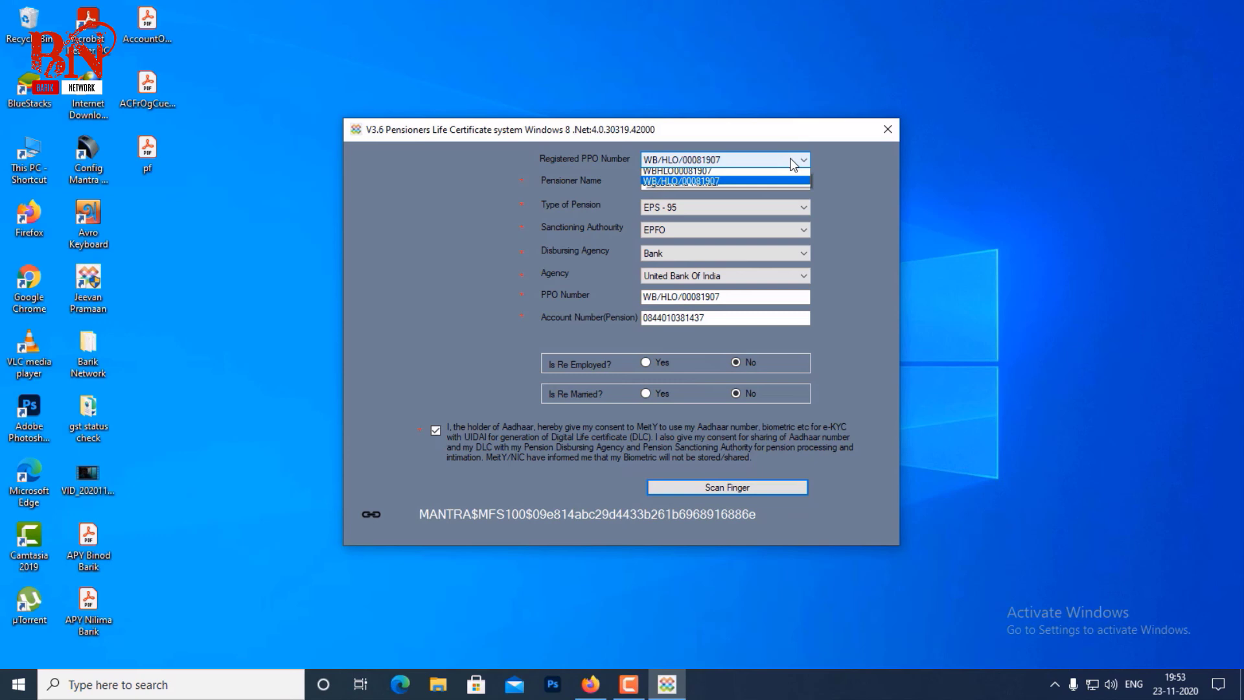
left_click(714, 171)
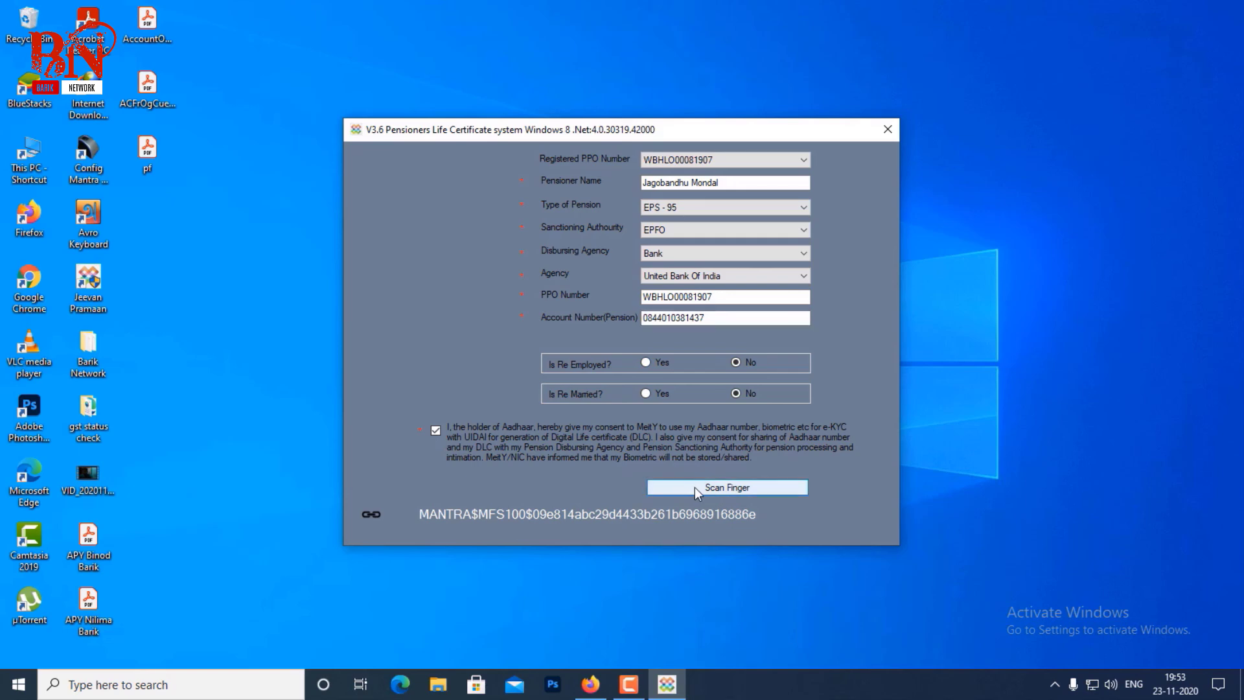
- Scan the pensioner's fingerprint, retrying after the time-out, and decline certificates for remaining PPO numbers
left_click(729, 488)
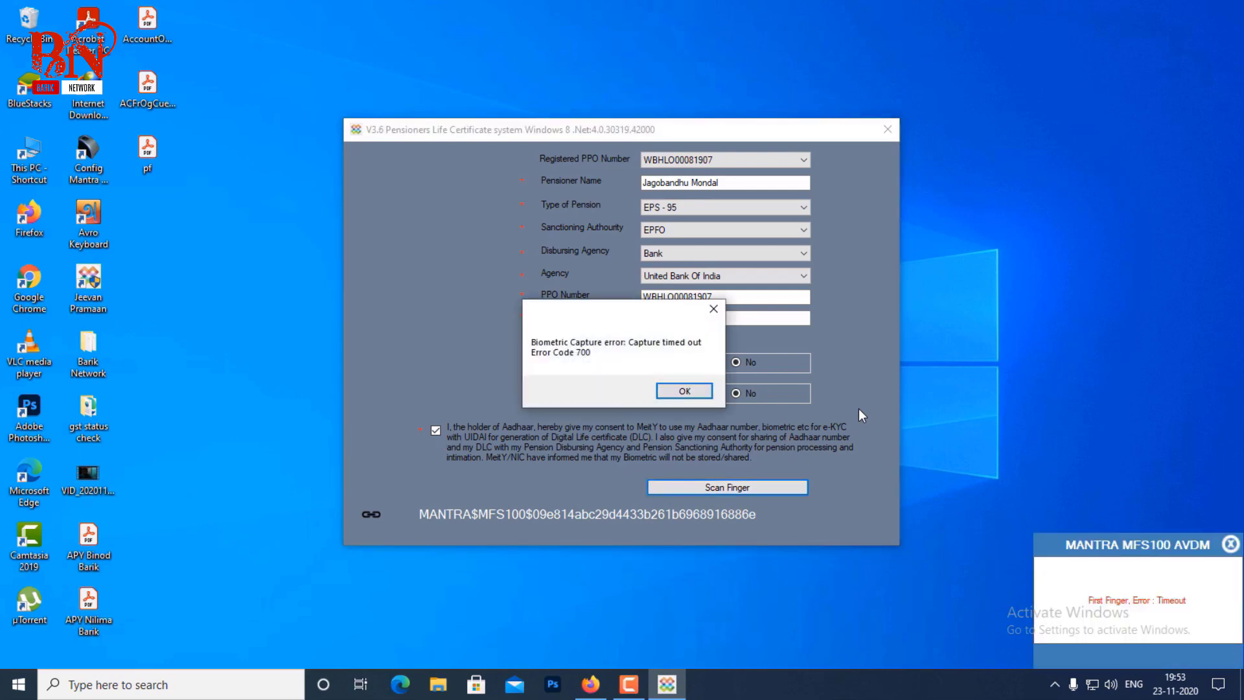
left_click(693, 393)
left_click(711, 491)
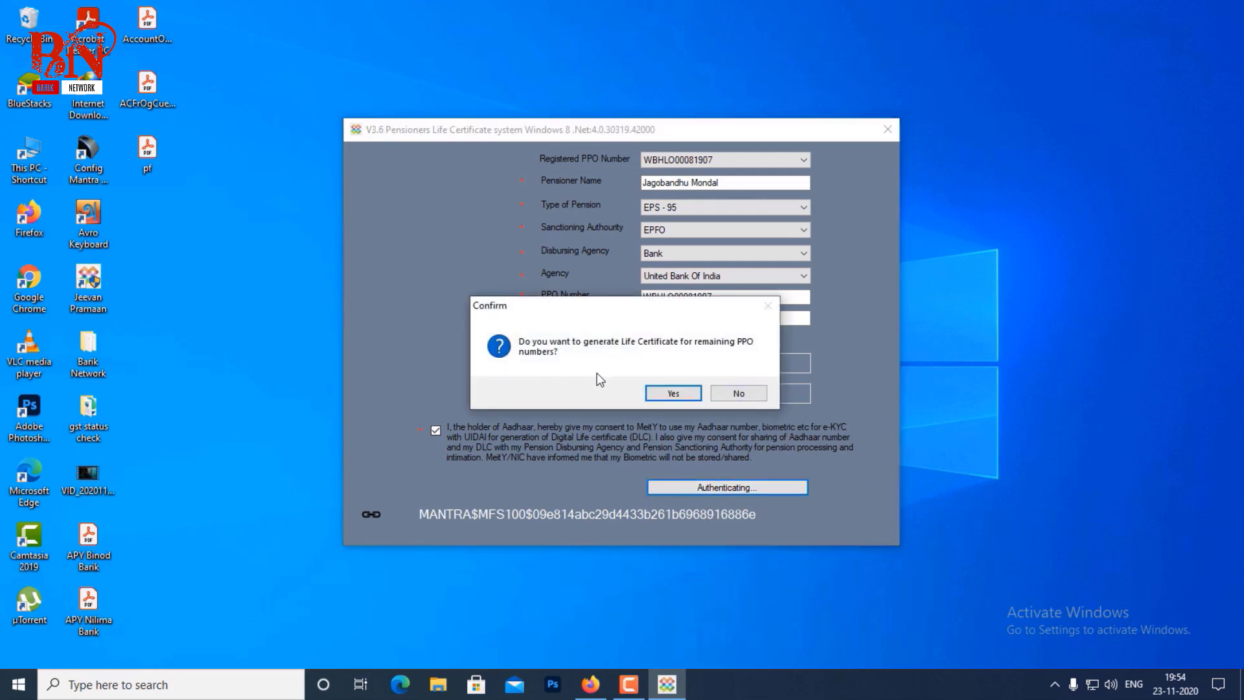
left_click(747, 392)
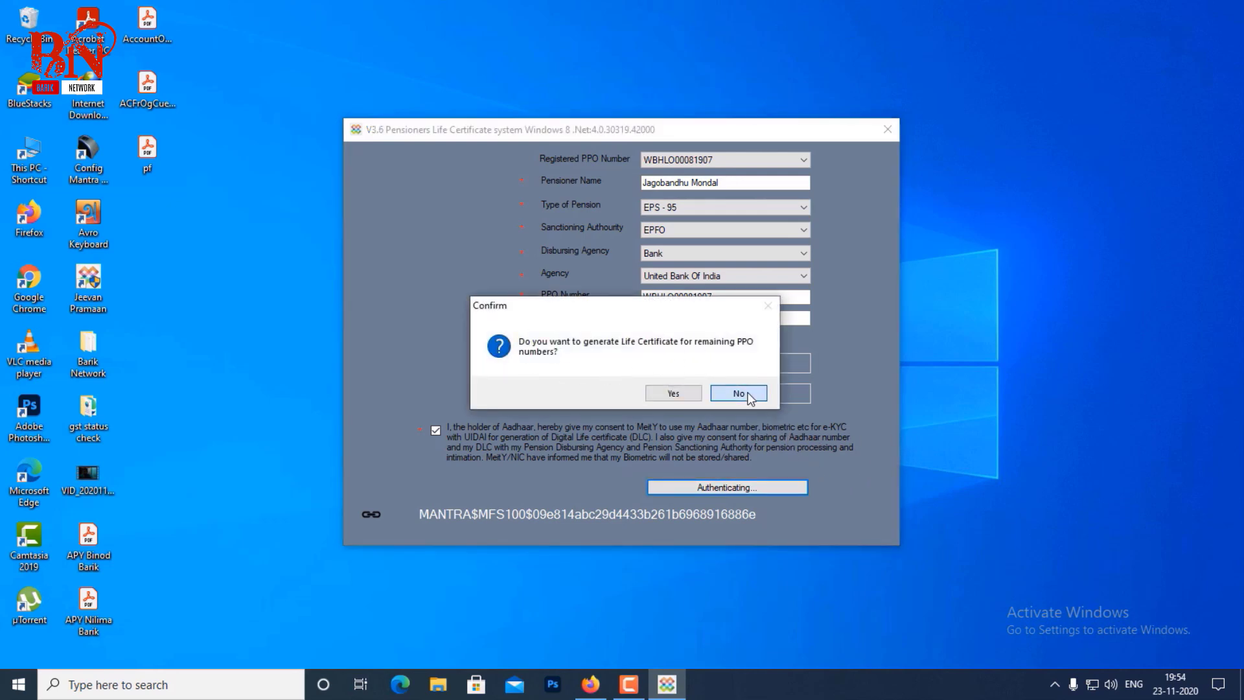